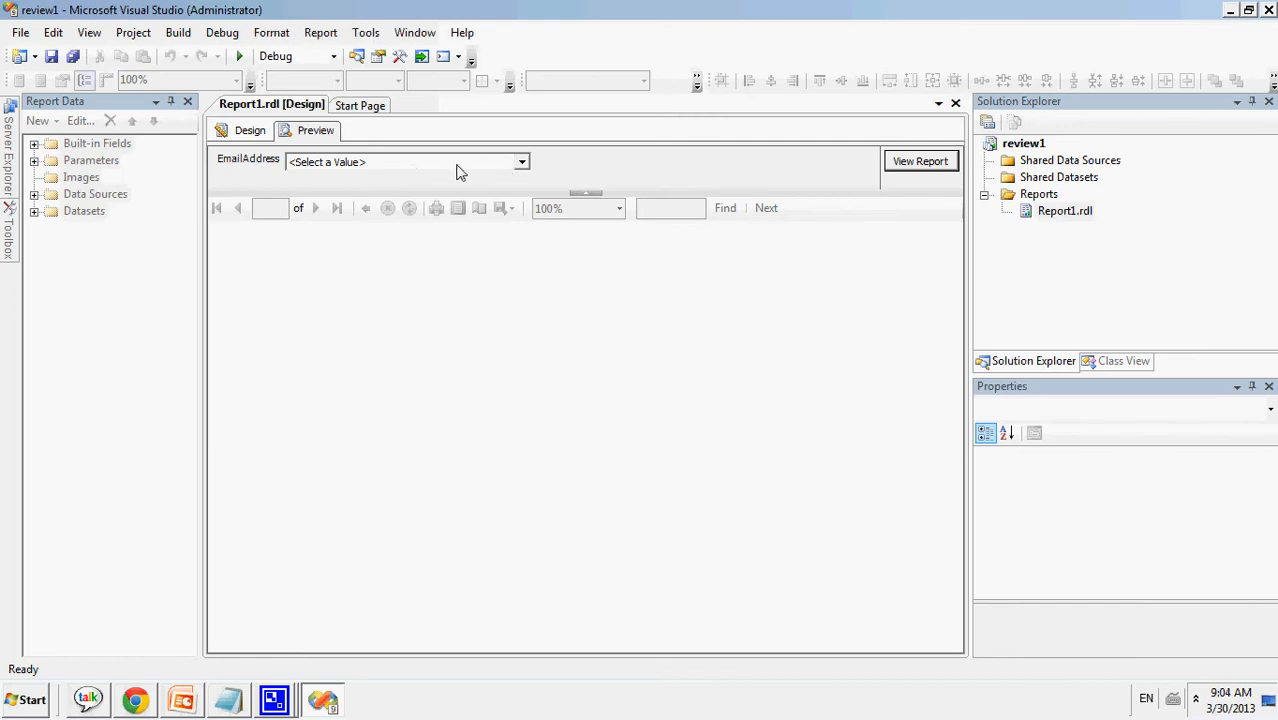
- Run the report preview for one of the Adventure Works addresses offered by the EmailAddress parameter
left_click(456, 166)
left_click(442, 303)
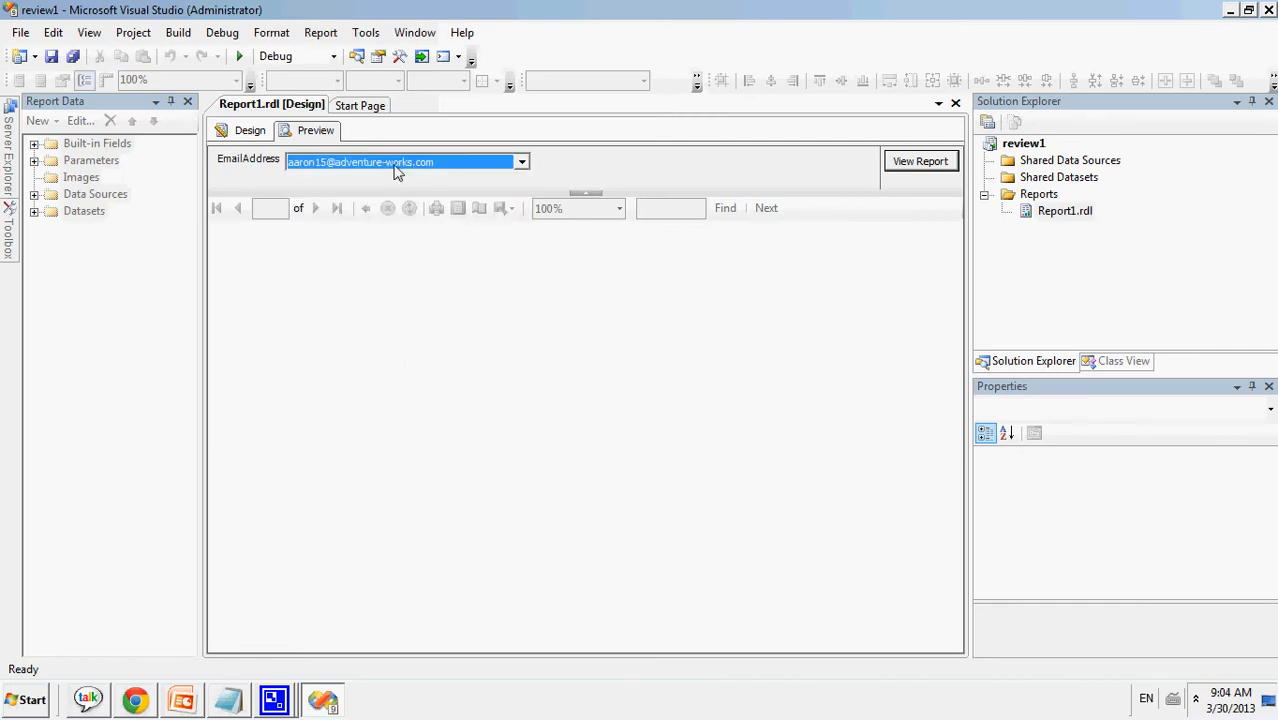
left_click(917, 163)
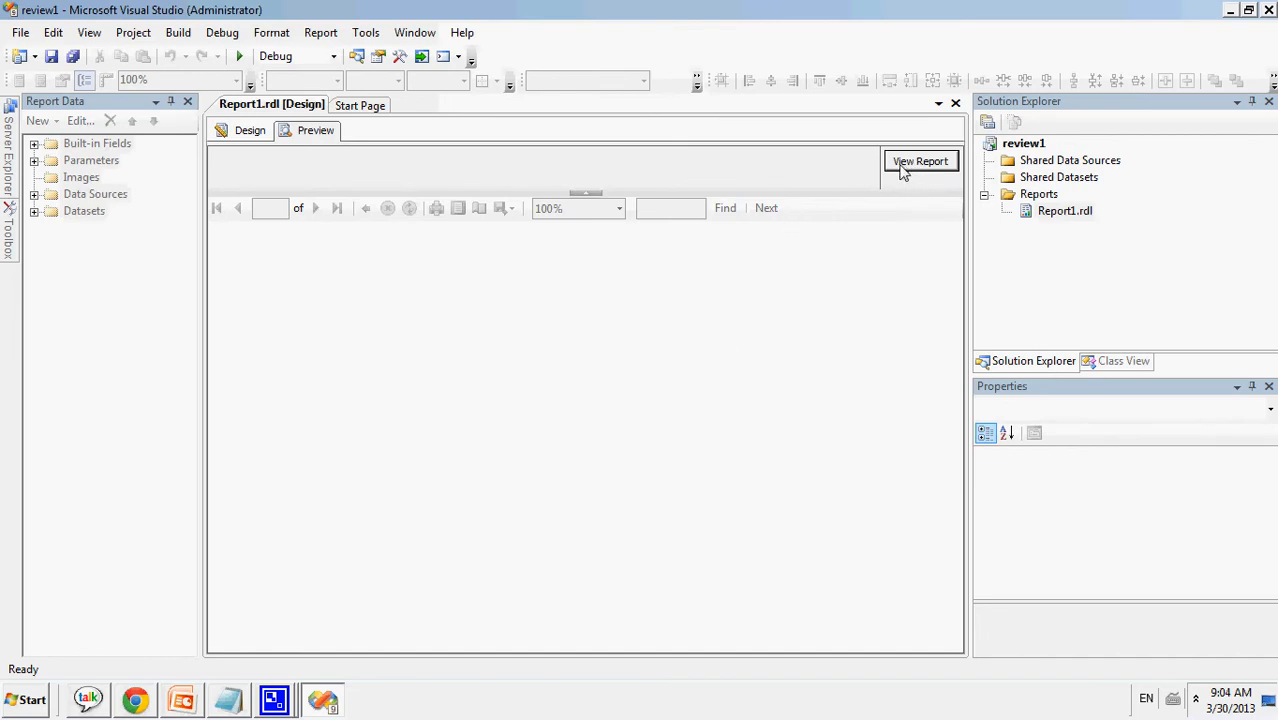
- Launch a second instance of Microsoft Visual Studio 2008
left_click(28, 705)
left_click(60, 627)
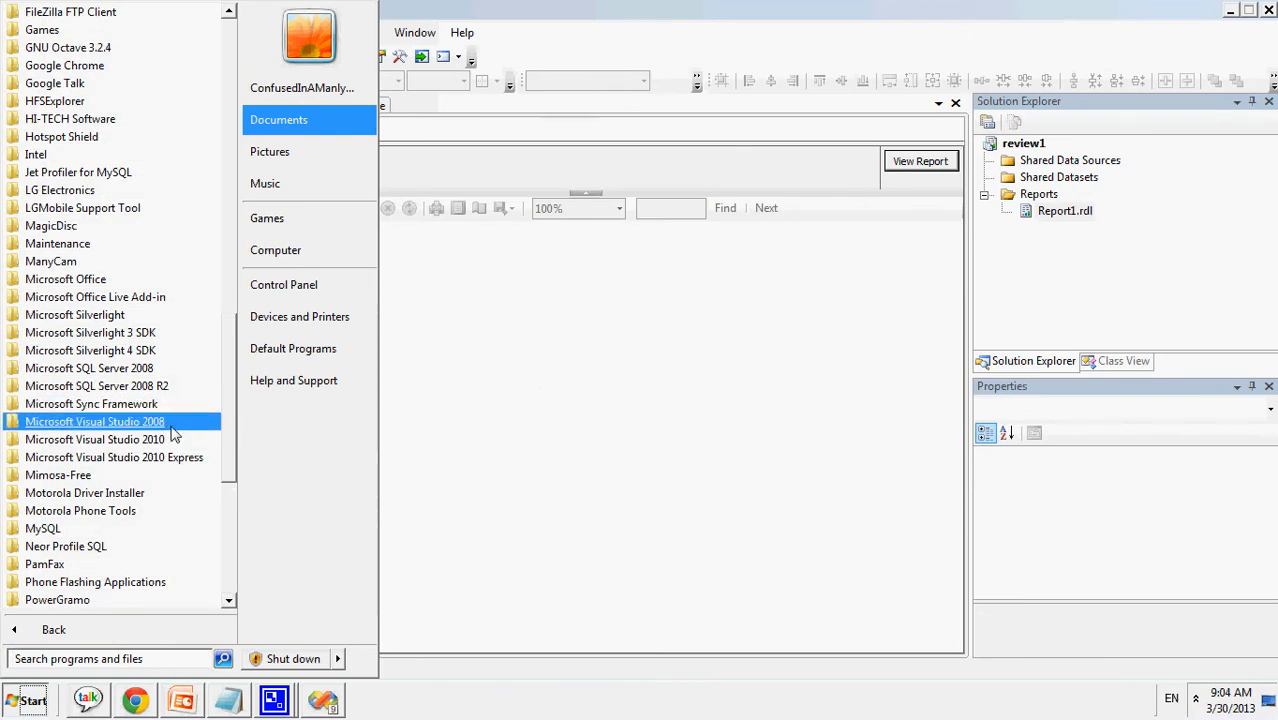
left_click(171, 427)
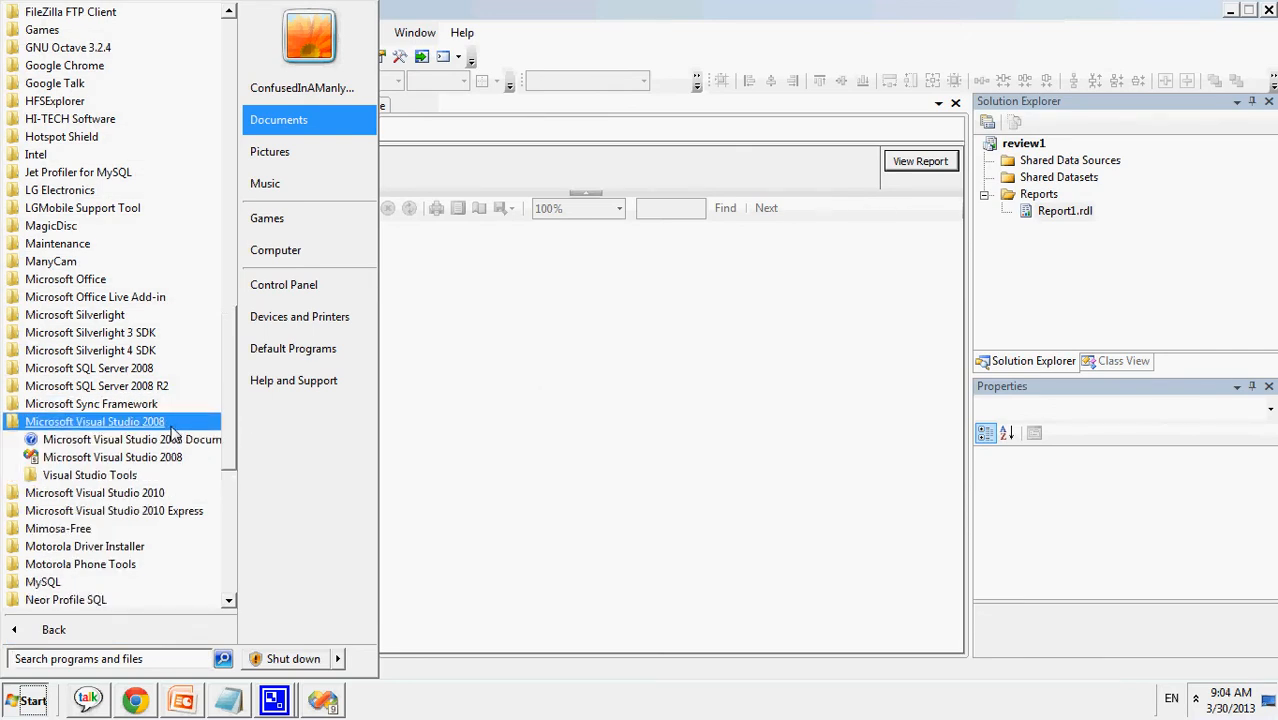
left_click(175, 457)
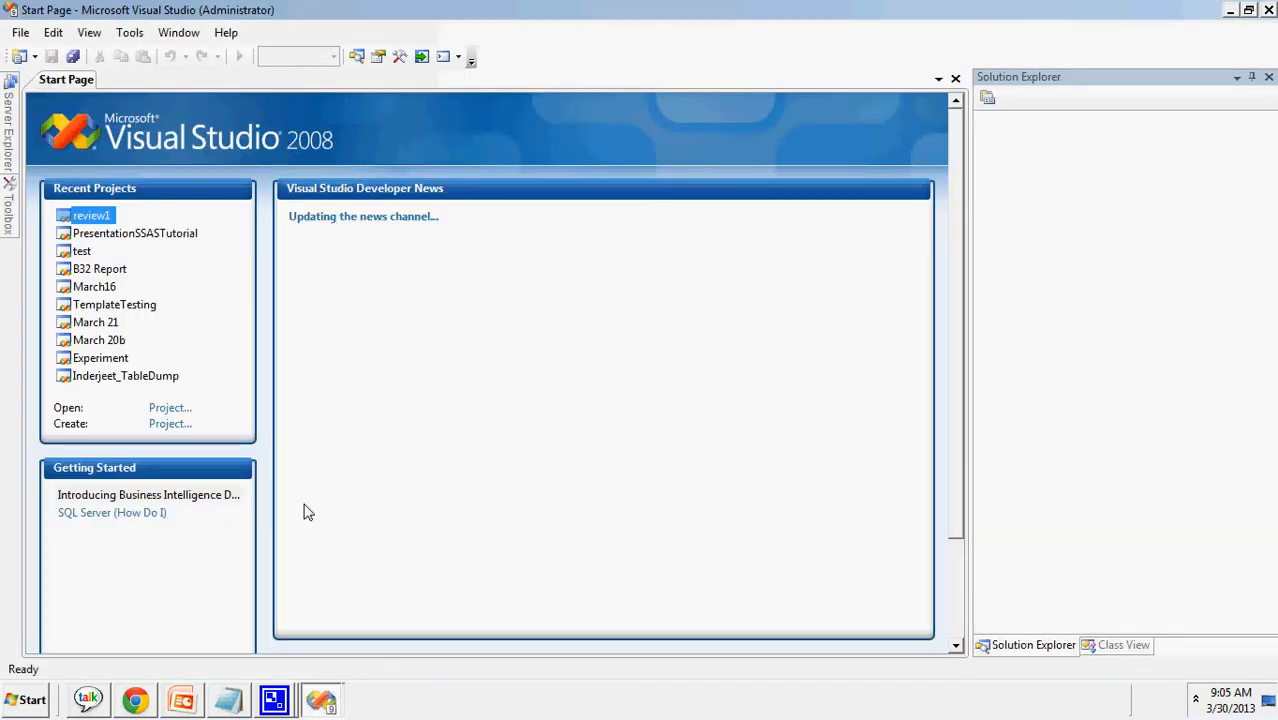
- Check the rendered report in the review1 window, and return to the new Visual Studio window showing the Start Page
left_click(321, 700)
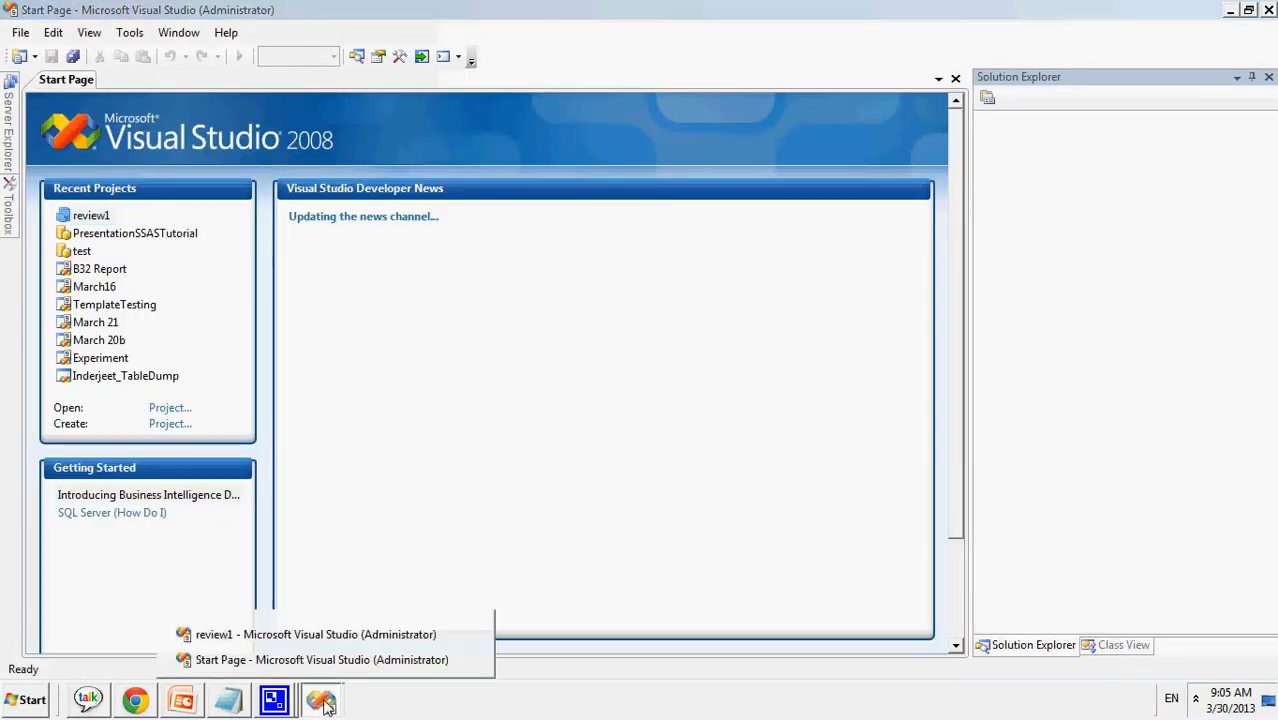
left_click(300, 636)
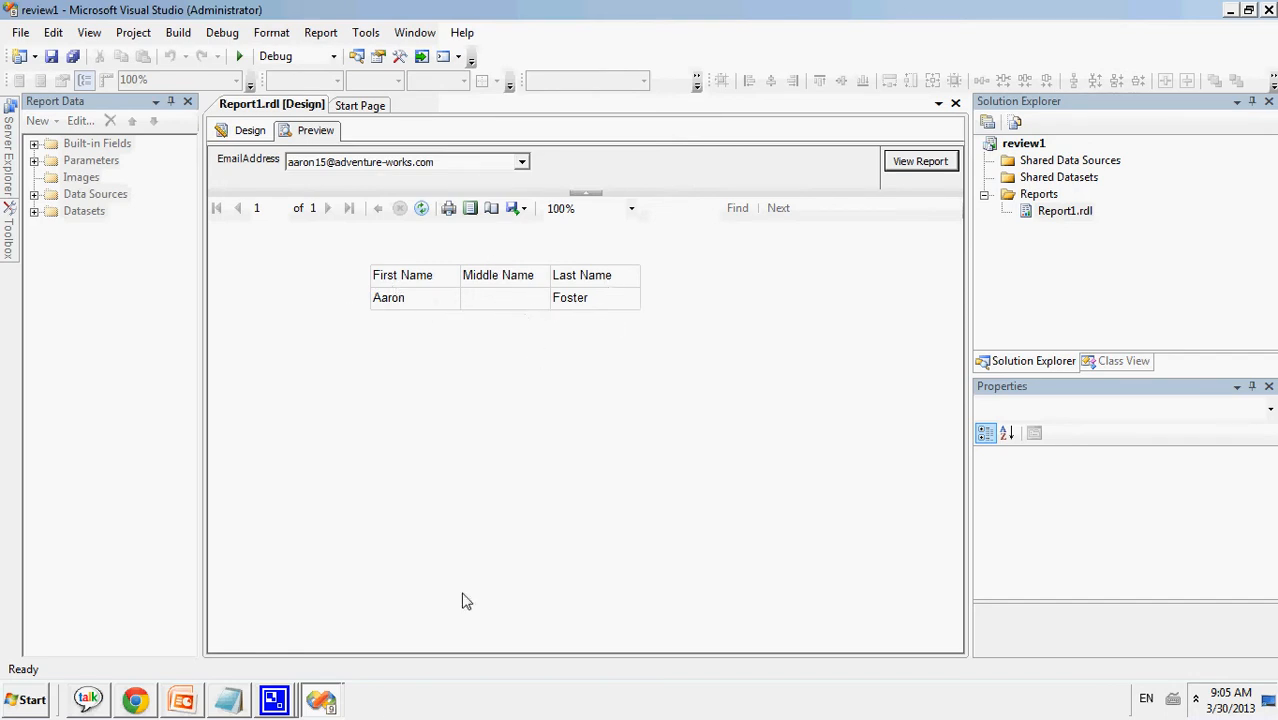
left_click(337, 703)
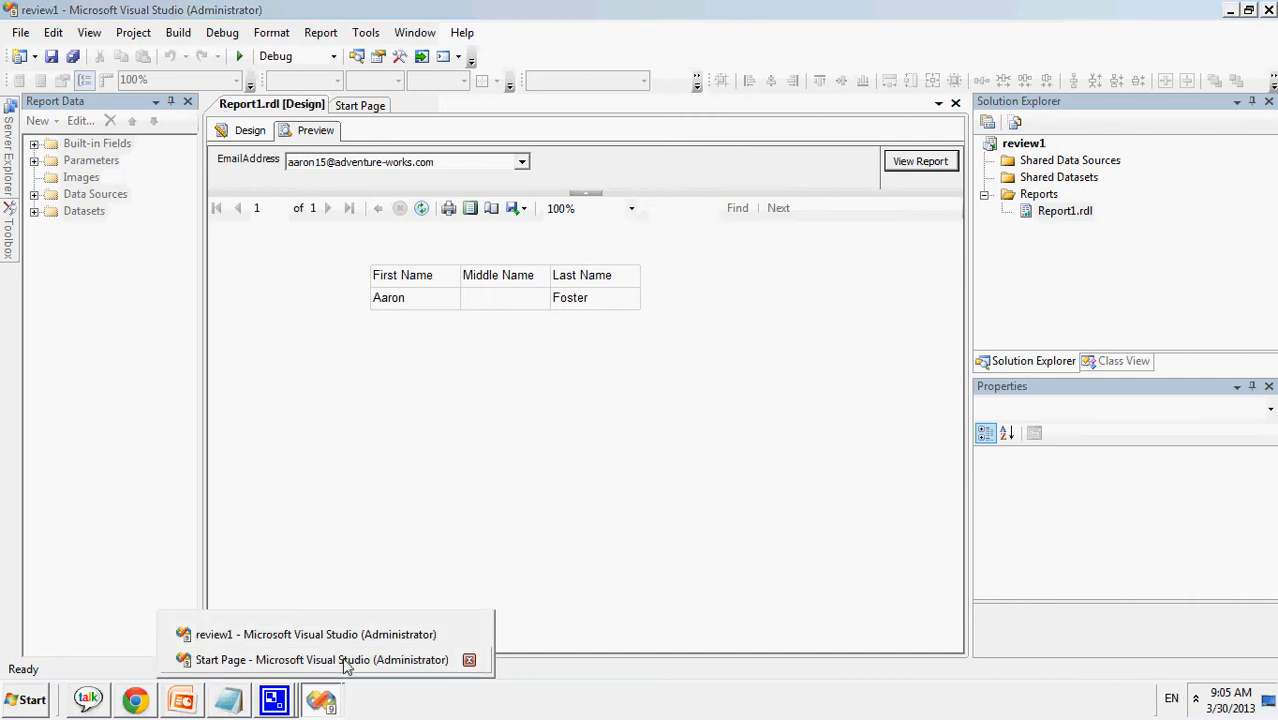
left_click(345, 662)
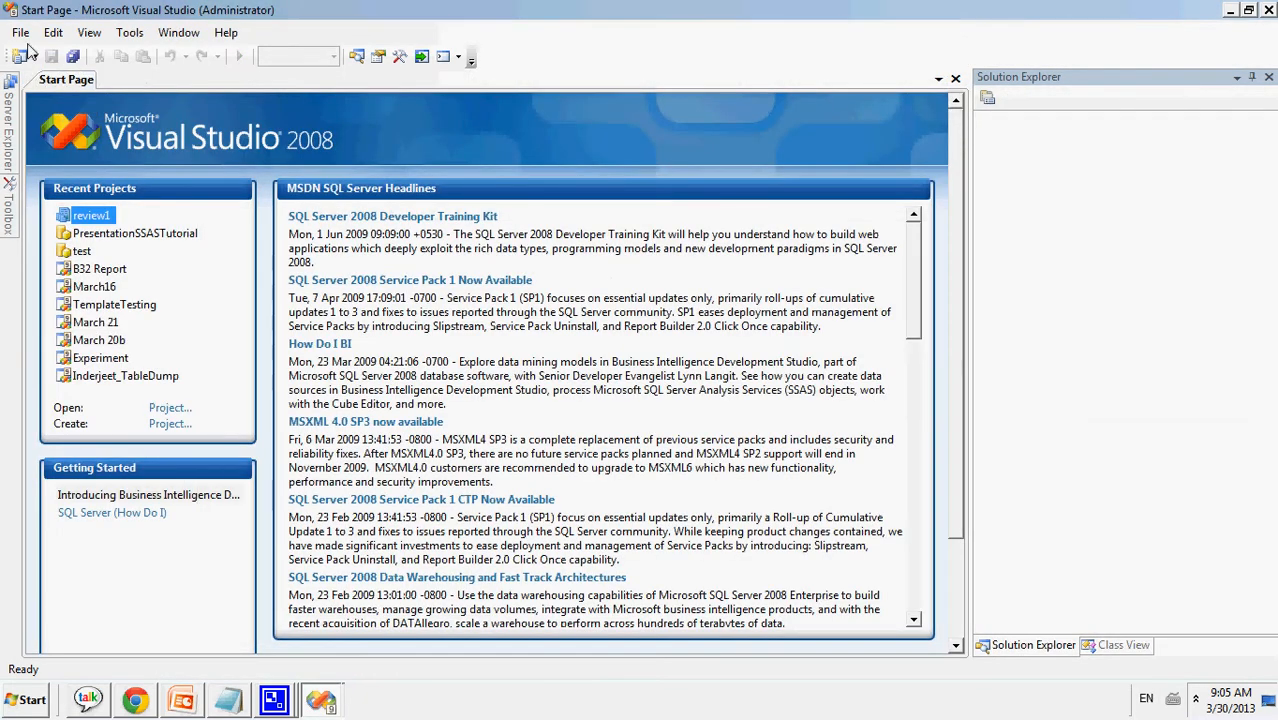
- Create a new Report Server Project named parameterizedreport in the default location
left_click(27, 38)
mouse_move(60, 55)
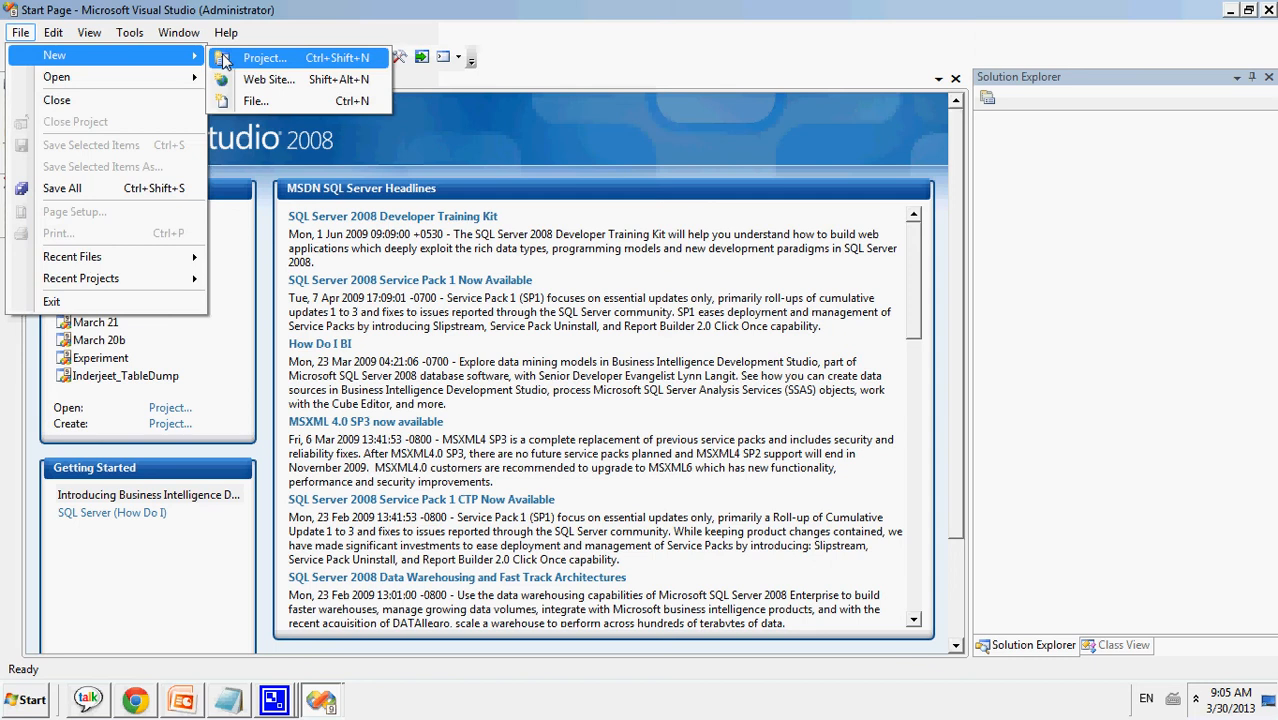
left_click(262, 57)
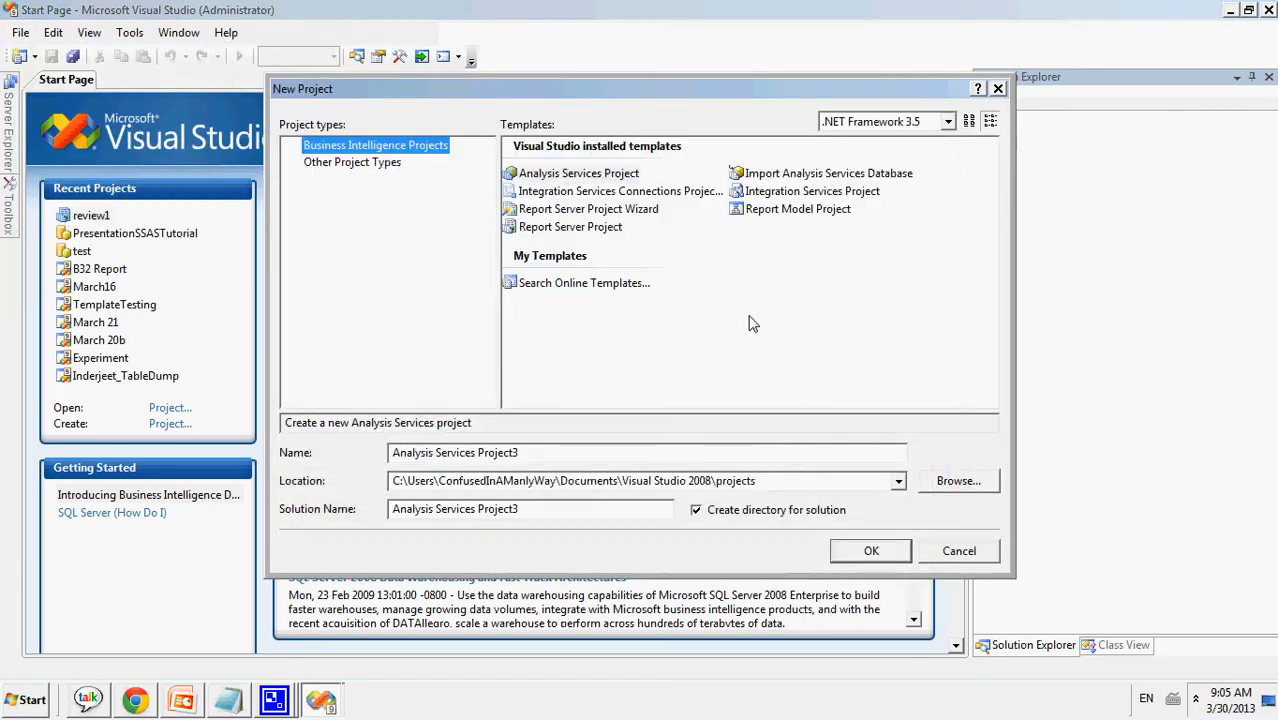
left_click(567, 230)
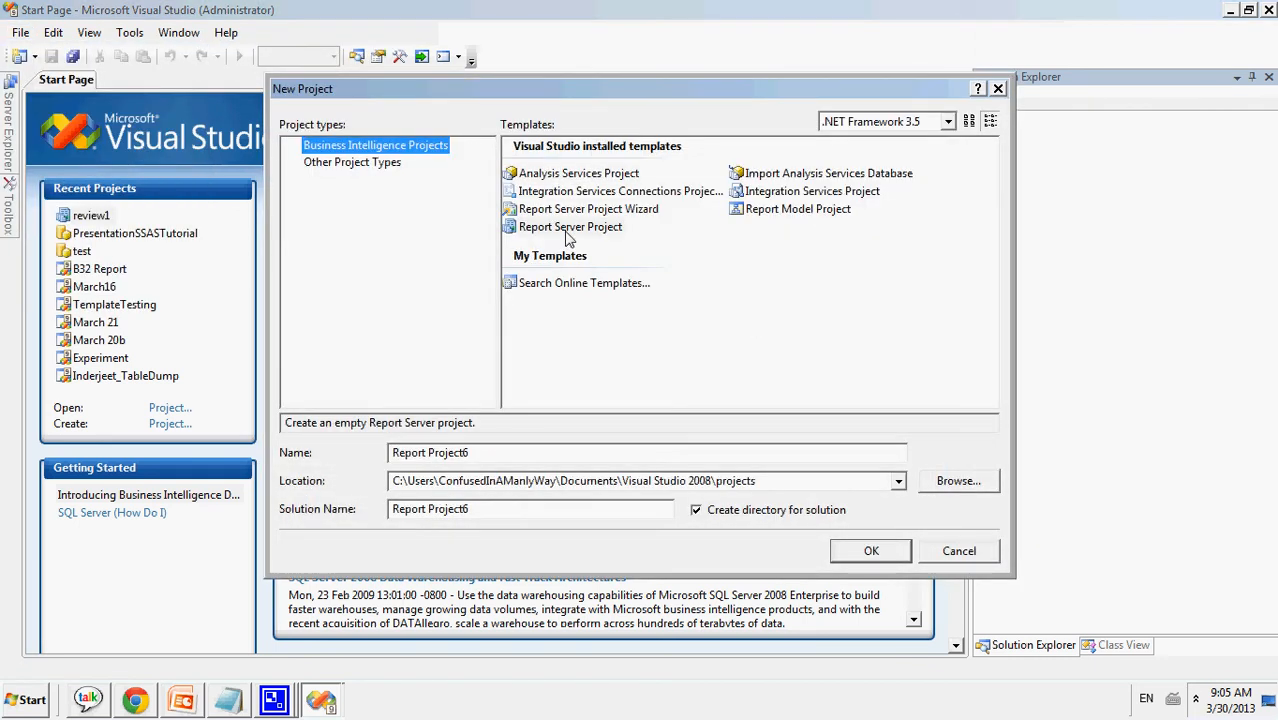
left_click_drag(478, 452, 256, 448)
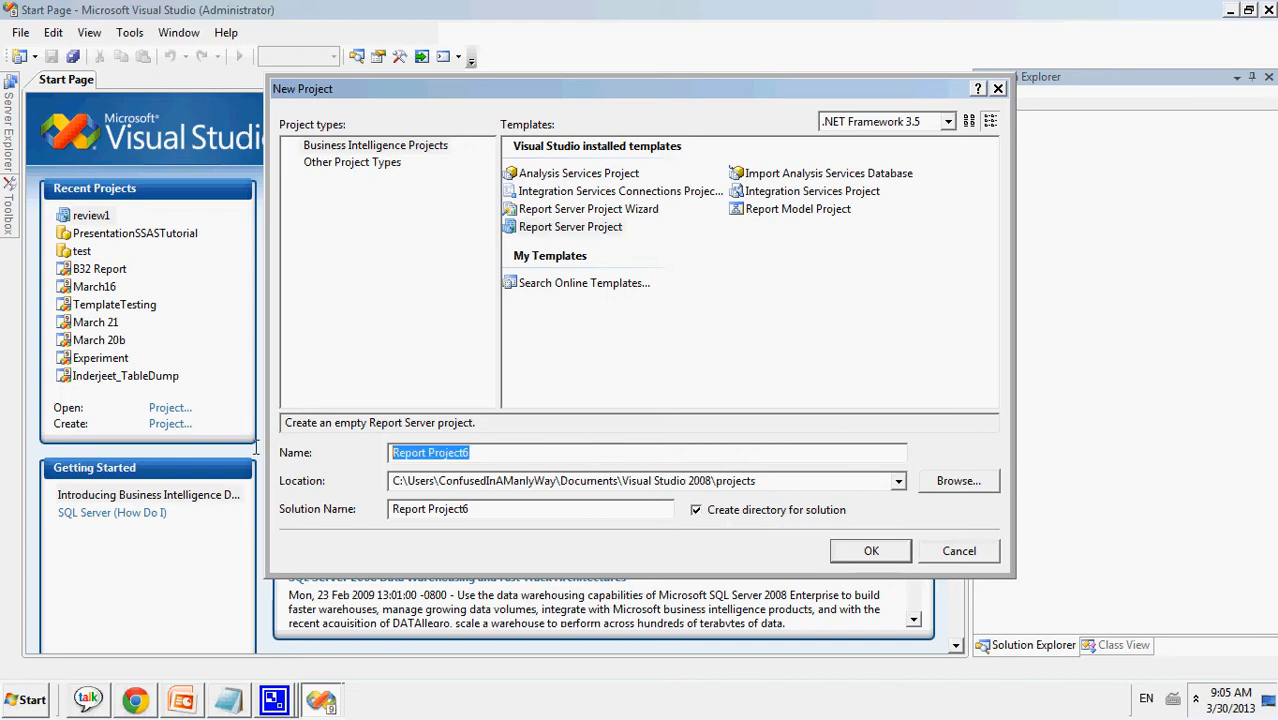
type("paramete")
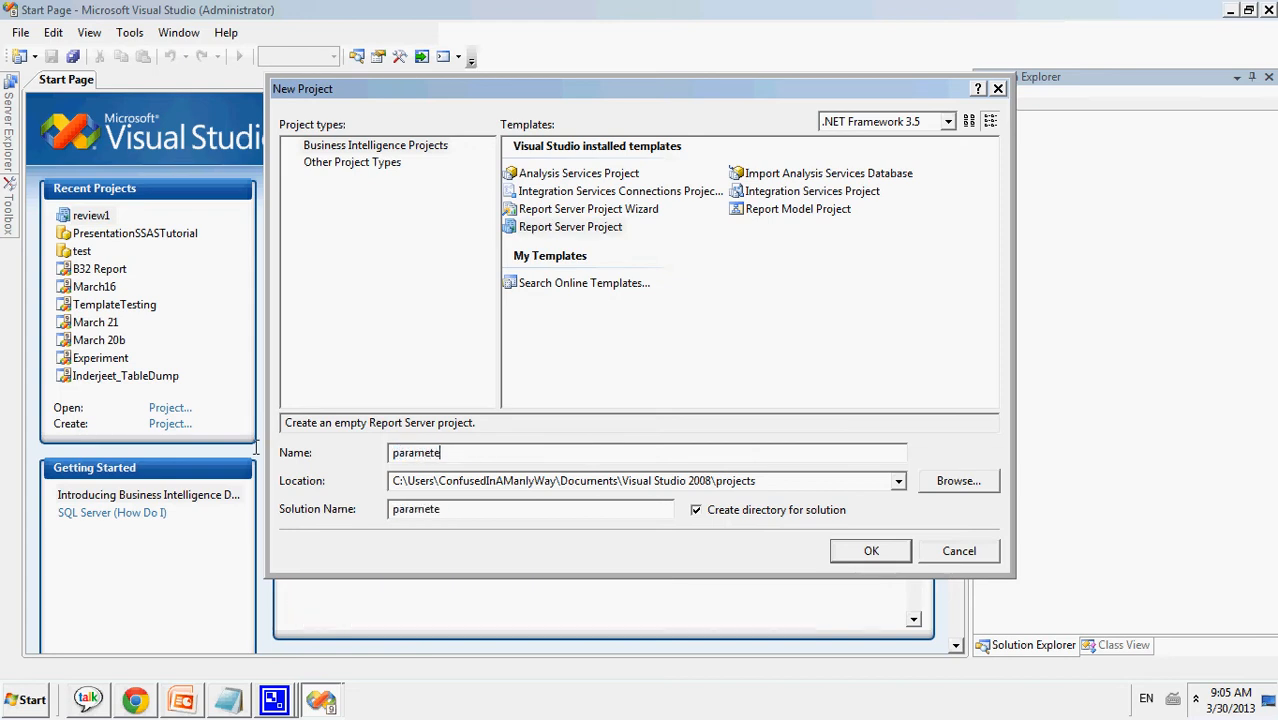
type("rizedreport")
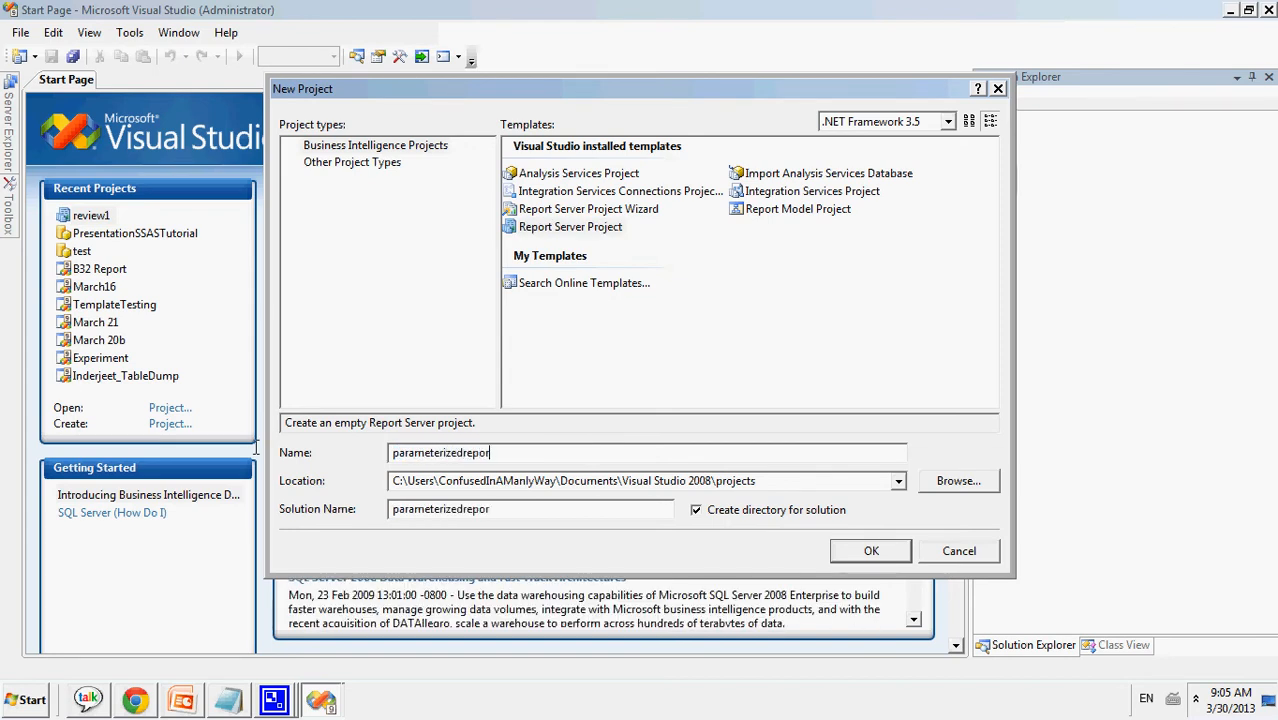
left_click(868, 553)
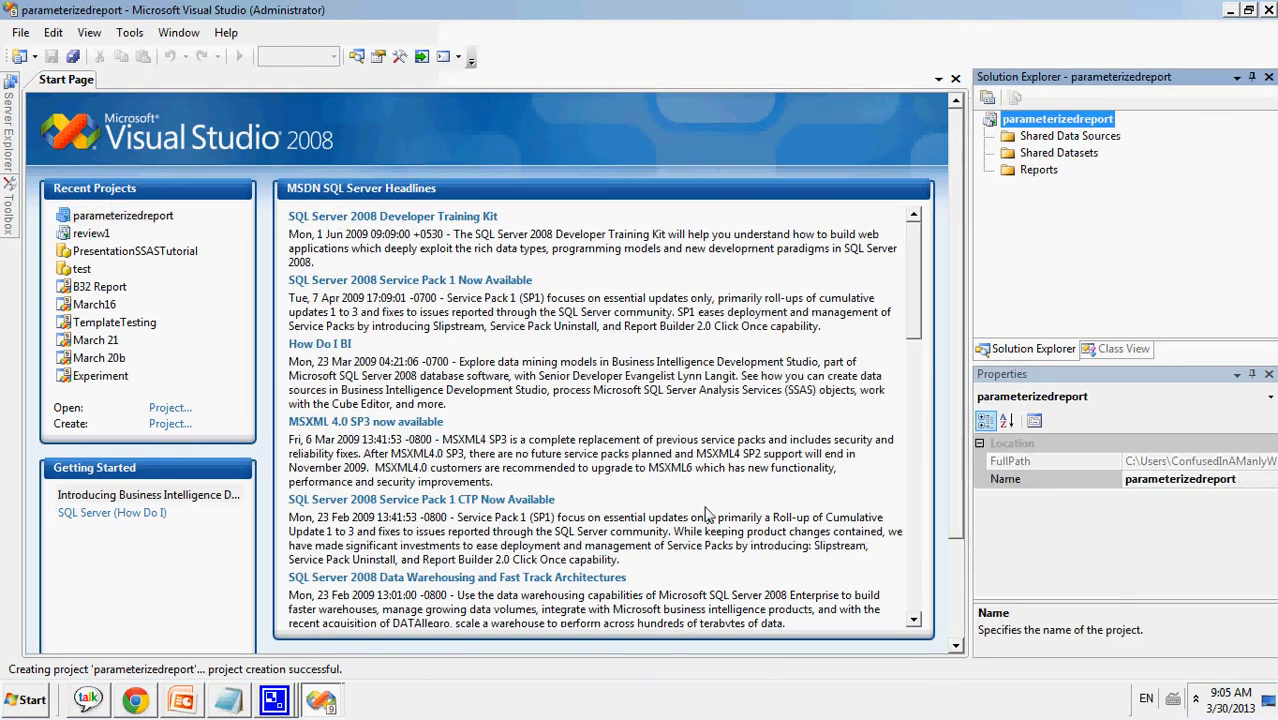
- Add a new empty report named parameterizedreport.rdl to the project's Reports folder
left_click(1040, 170)
right_click(1044, 170)
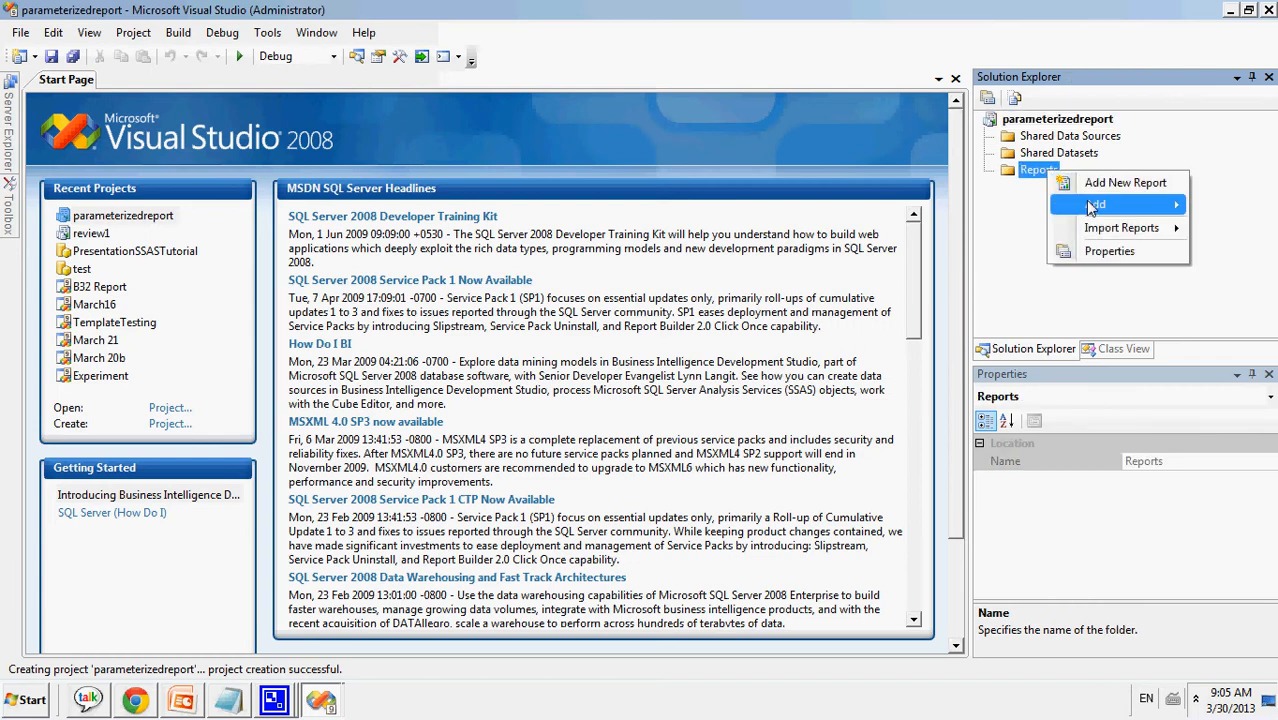
mouse_move(1092, 206)
left_click(975, 206)
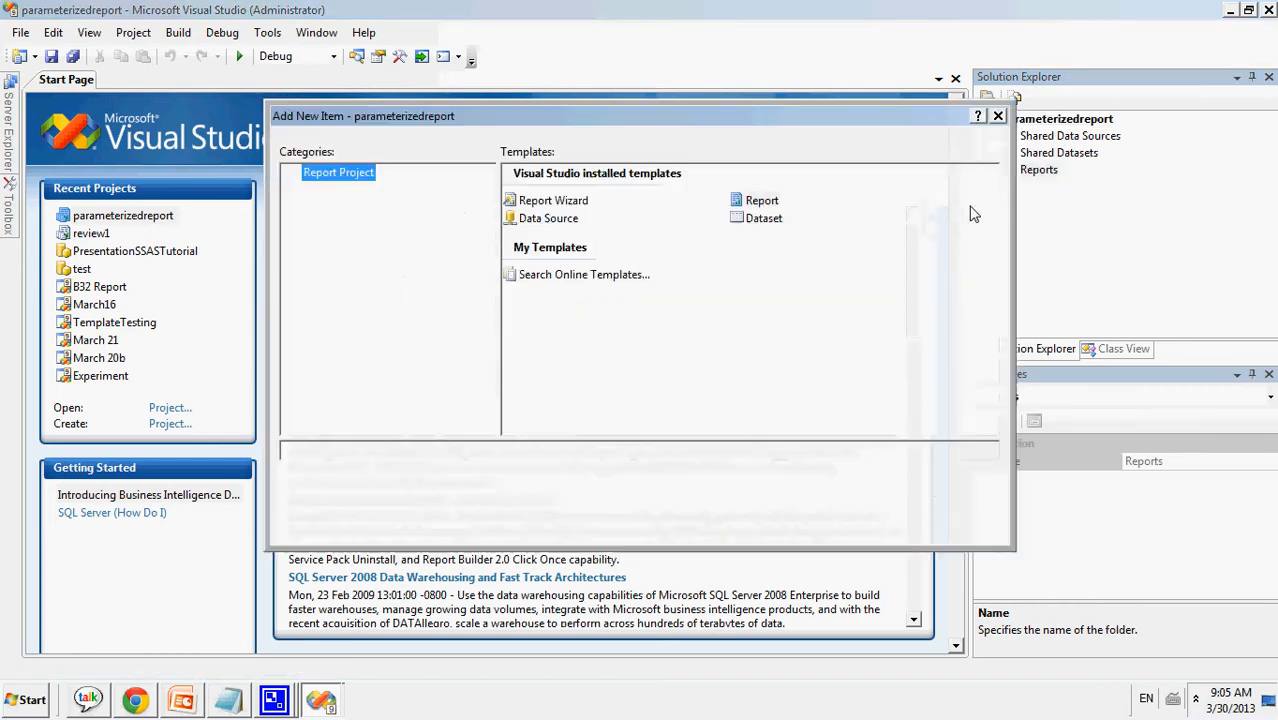
left_click(766, 204)
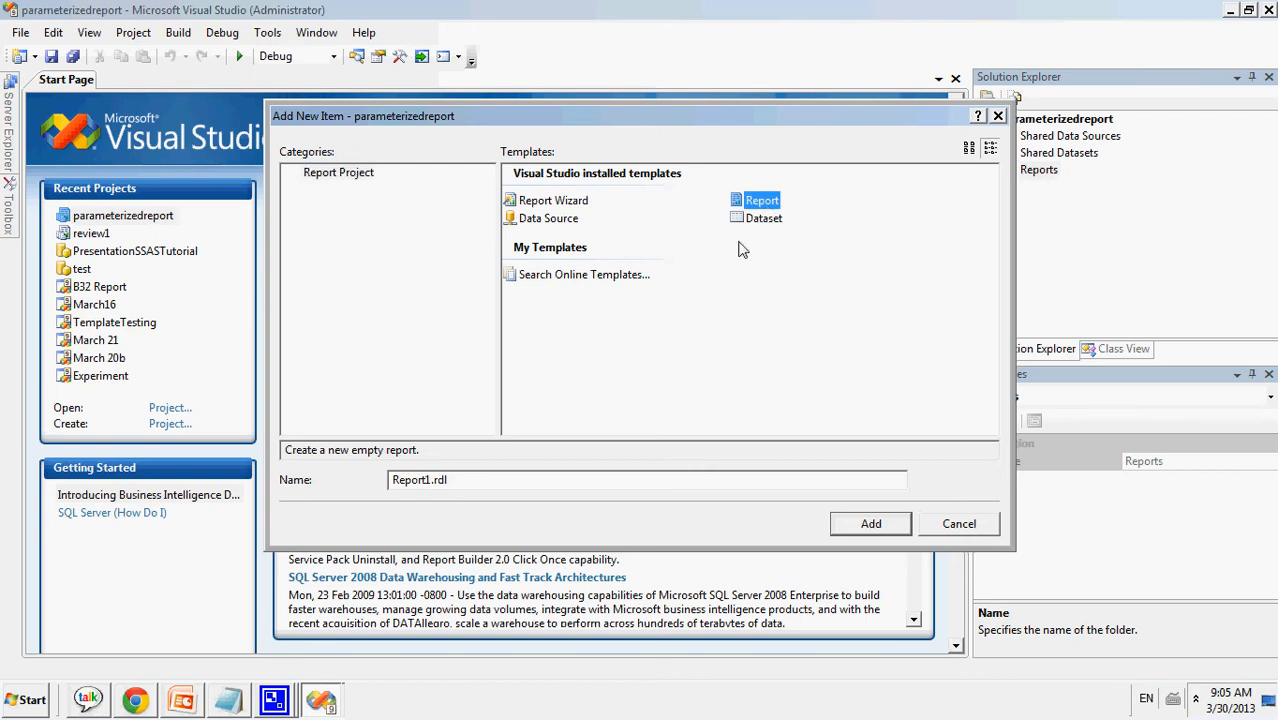
left_click(430, 480)
double_click(430, 480)
type("paraet")
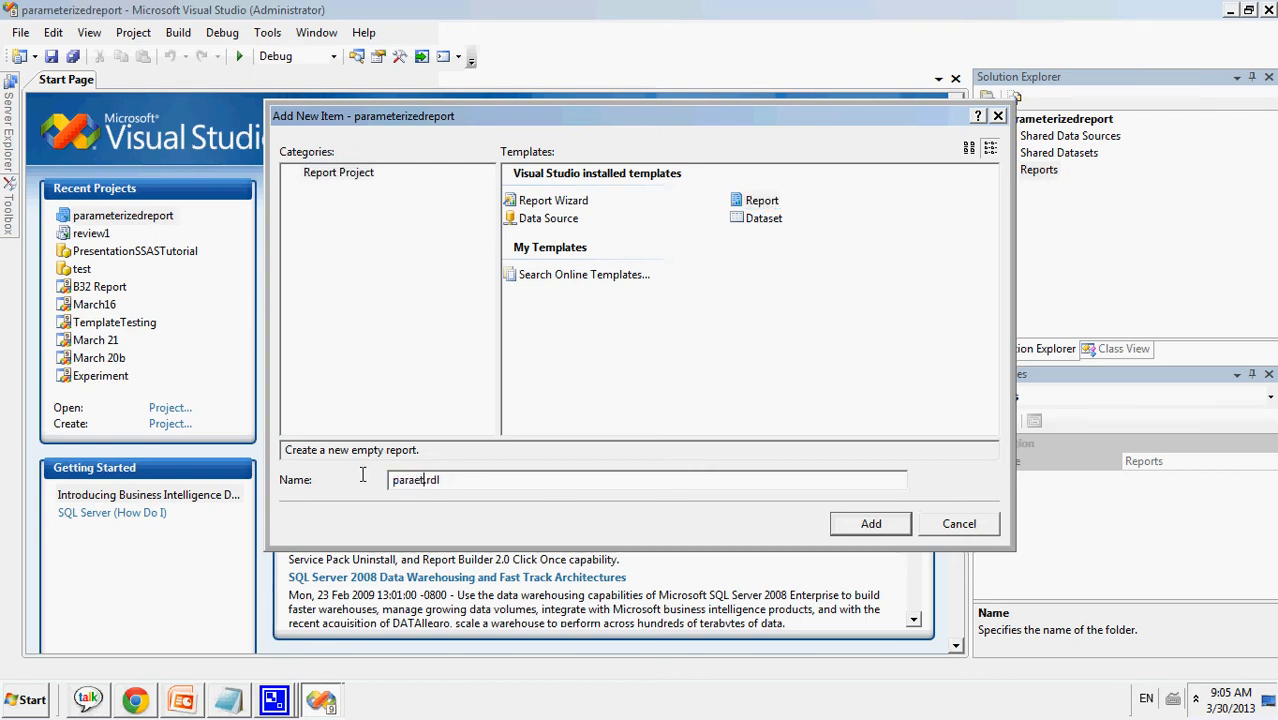
key("BackSpace")
key("BackSpace")
type("meterizedreport")
left_click(868, 524)
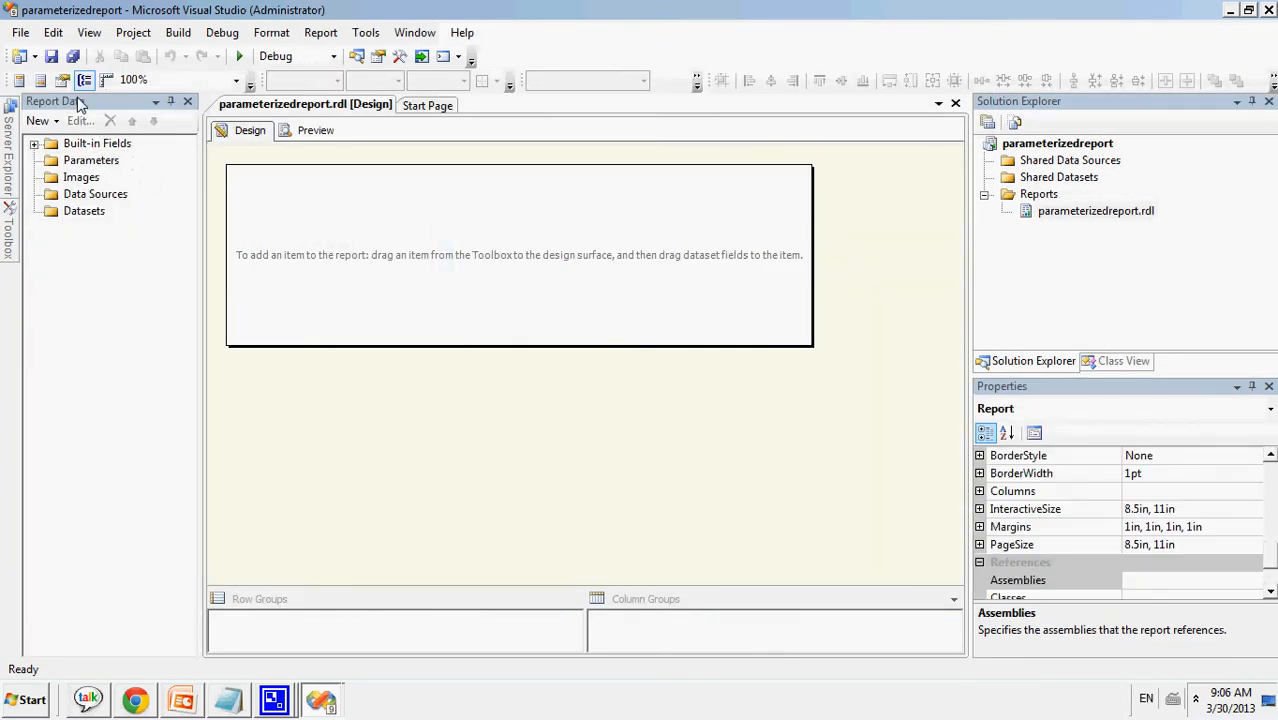
- Start a new embedded Microsoft SQL Server data source for the report, with server "." and database AdventureWorks2008R2
left_click(90, 197)
right_click(90, 197)
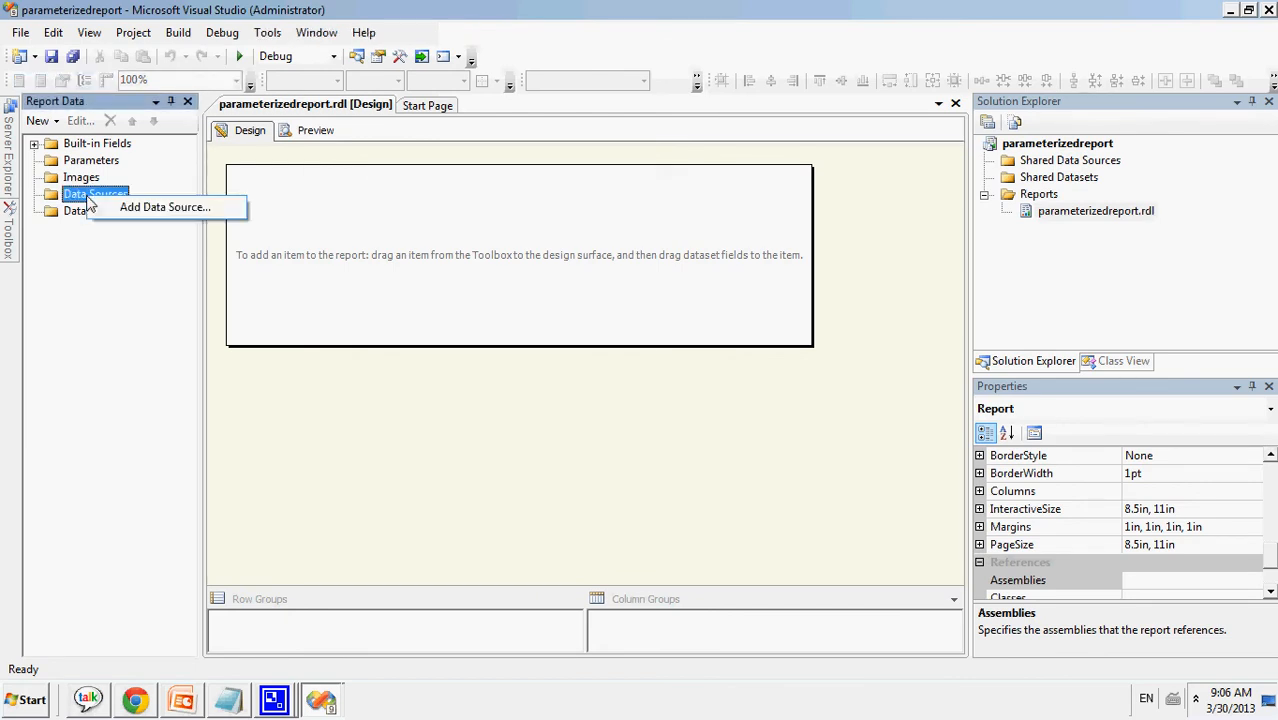
left_click(111, 210)
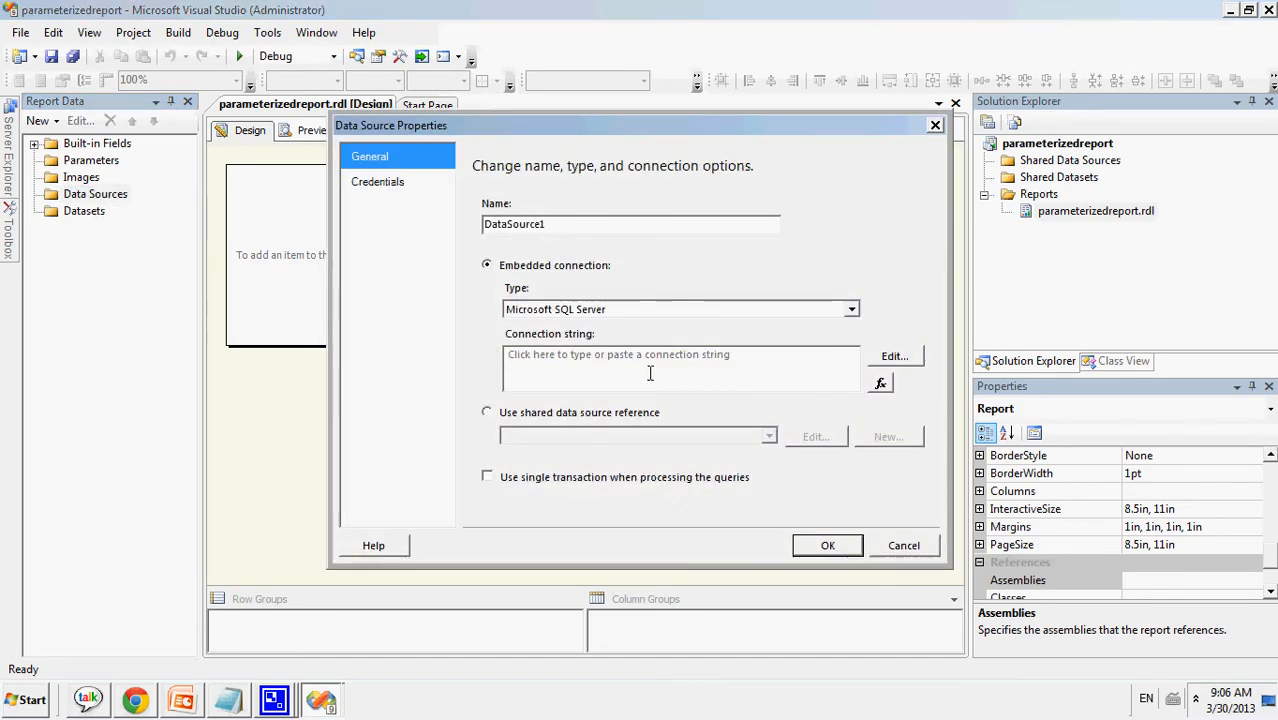
left_click(891, 360)
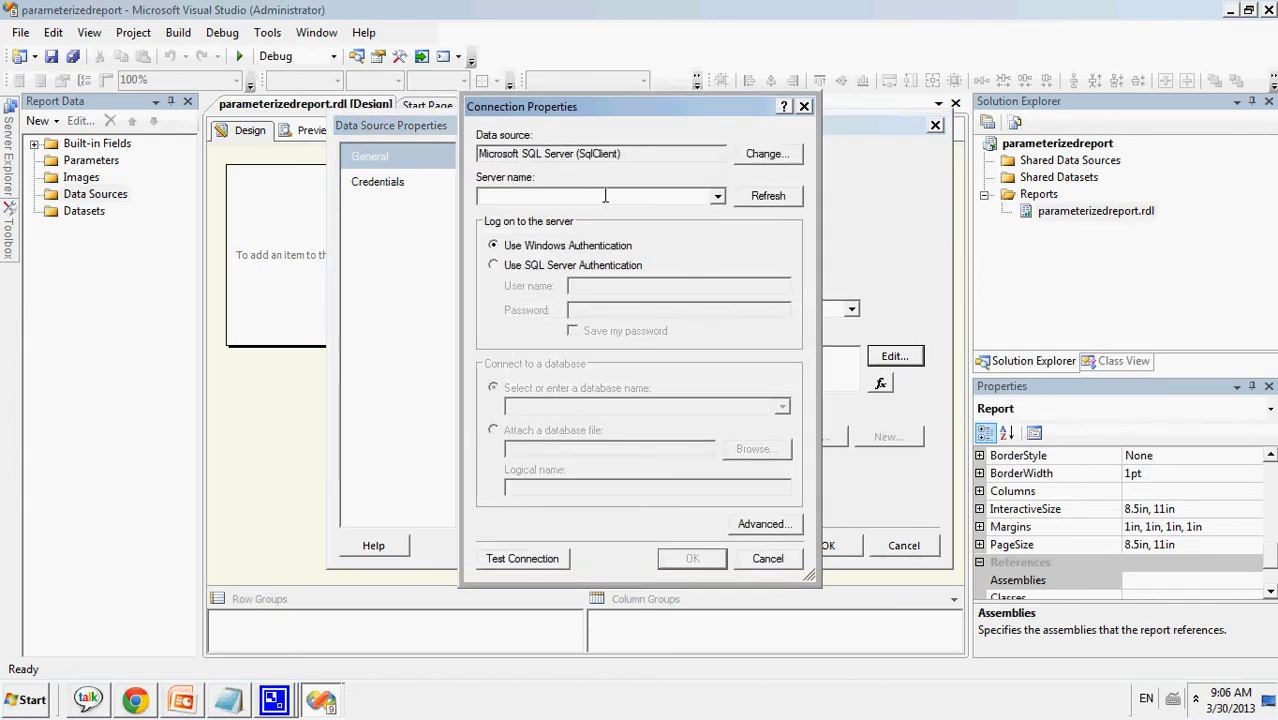
type(".")
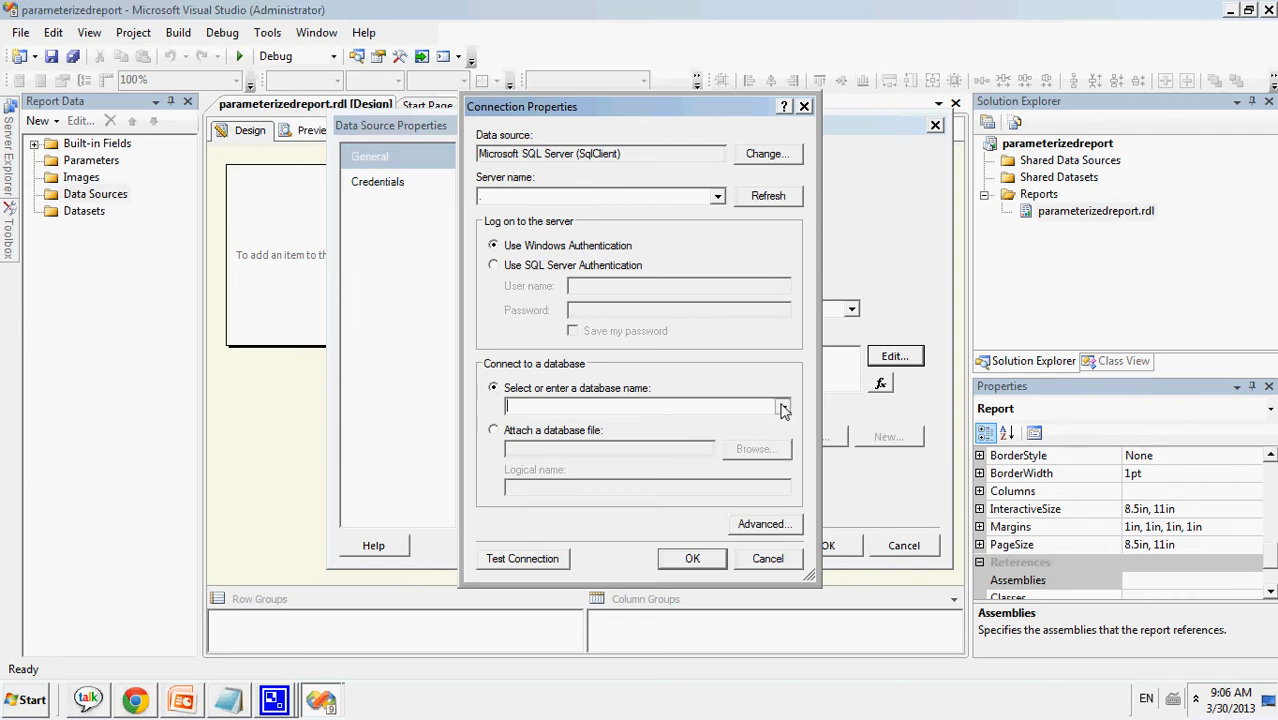
left_click(783, 407)
left_click(766, 424)
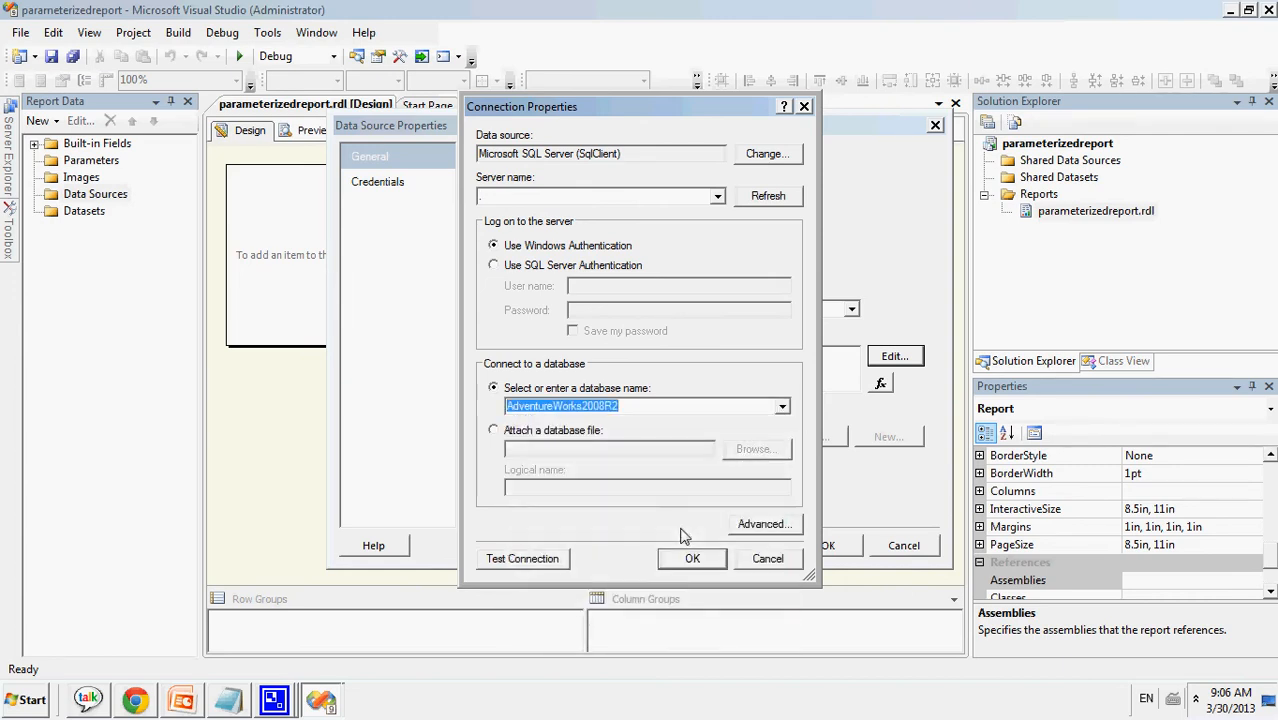
- Test the database connection, and accept the connection settings and the new data source
left_click(566, 559)
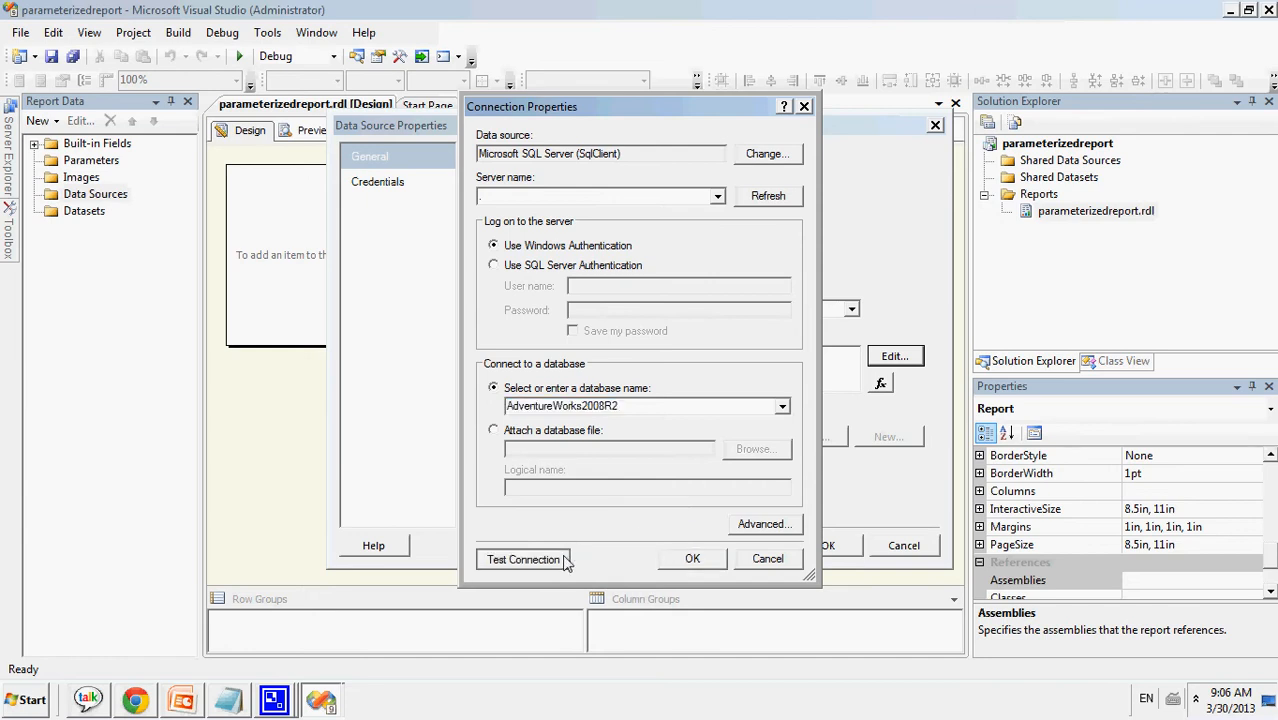
left_click(711, 413)
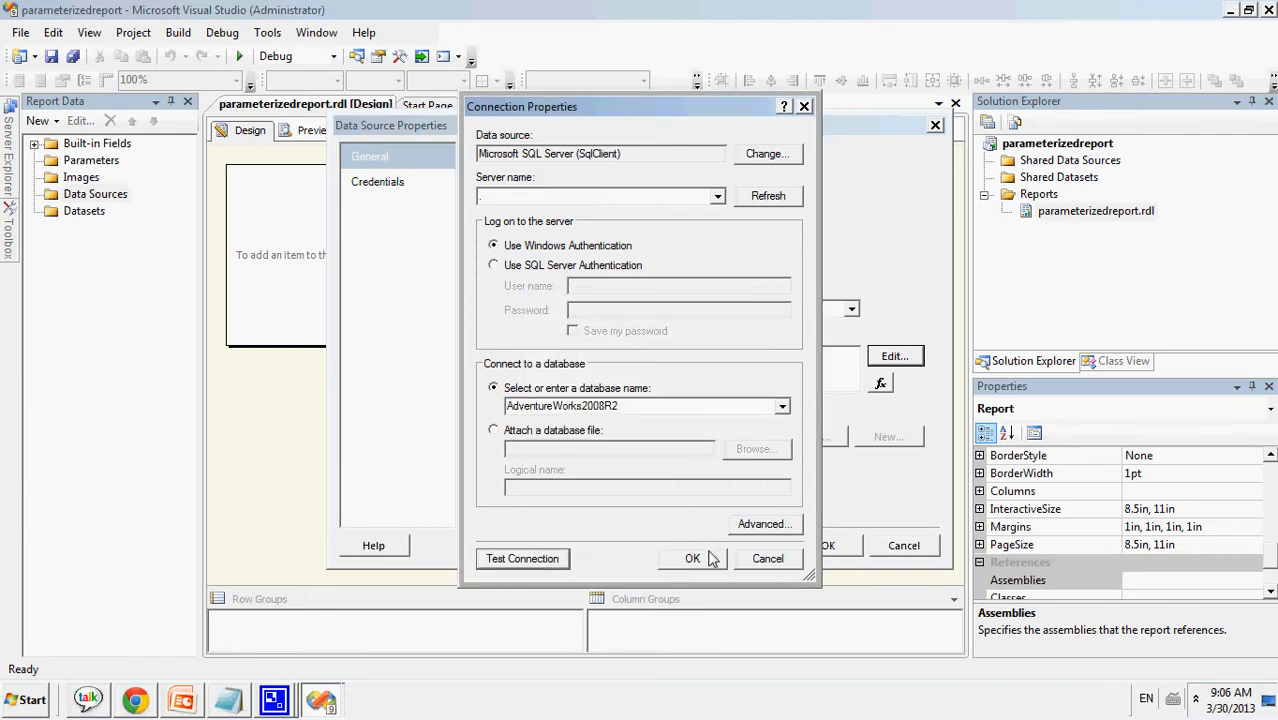
left_click(708, 558)
left_click(826, 546)
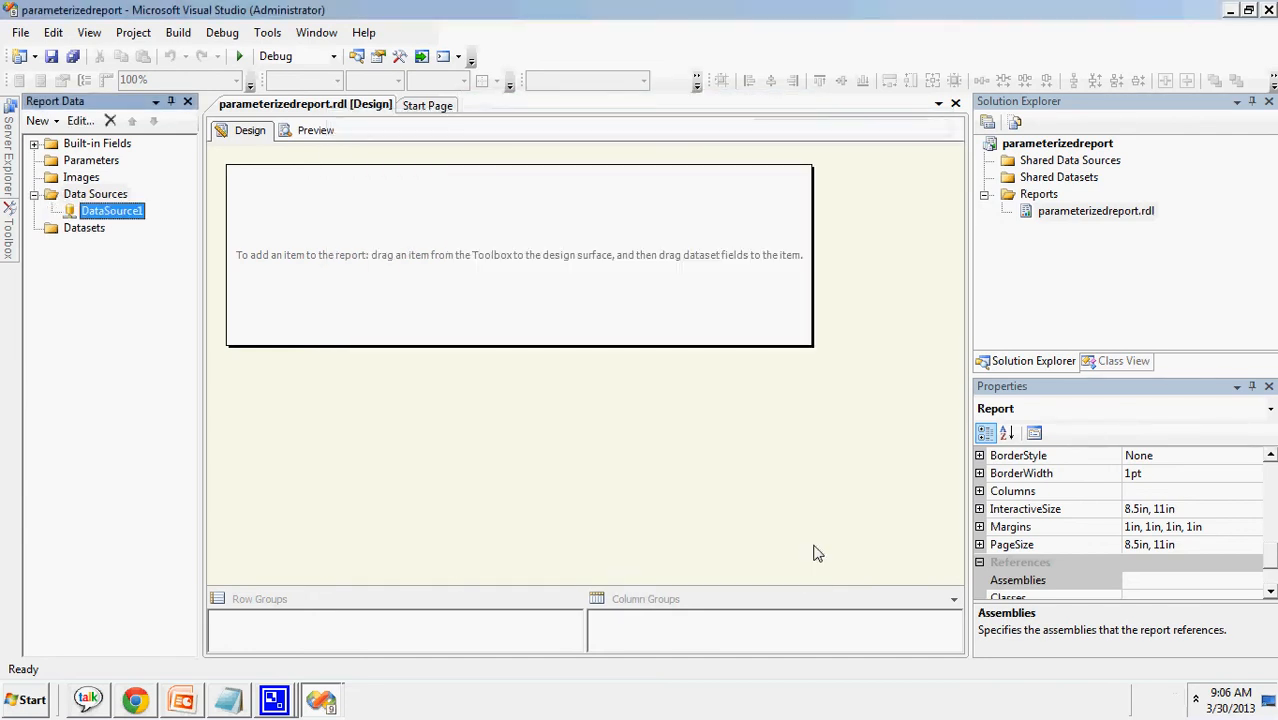
- Start a new dataset embedded in the report with DataSource1 as its source, and open its Query Designer
right_click(82, 230)
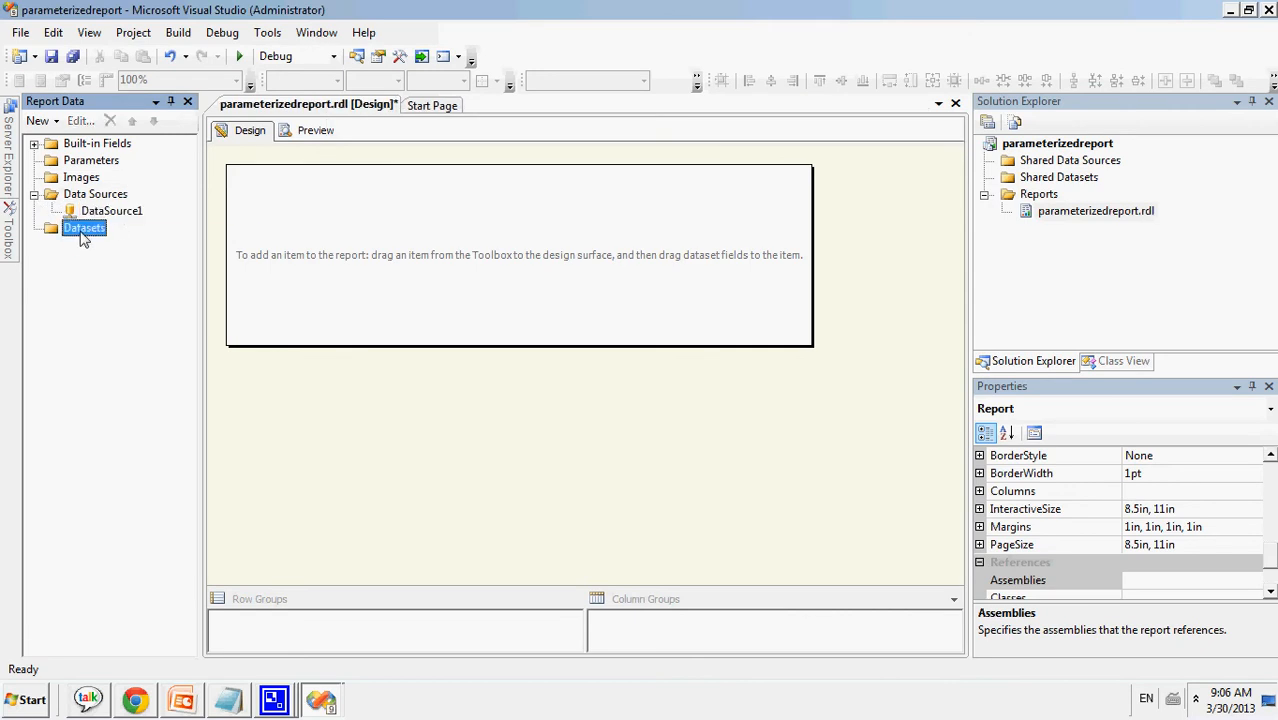
left_click(140, 243)
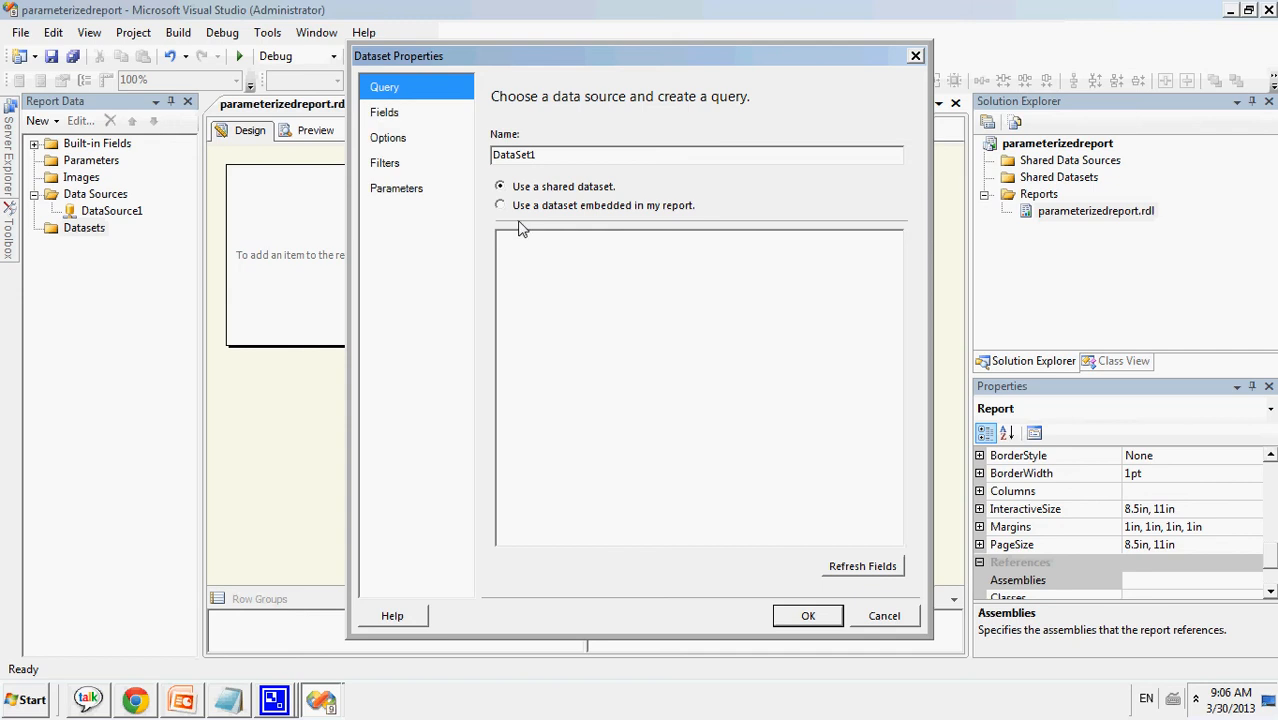
left_click(566, 206)
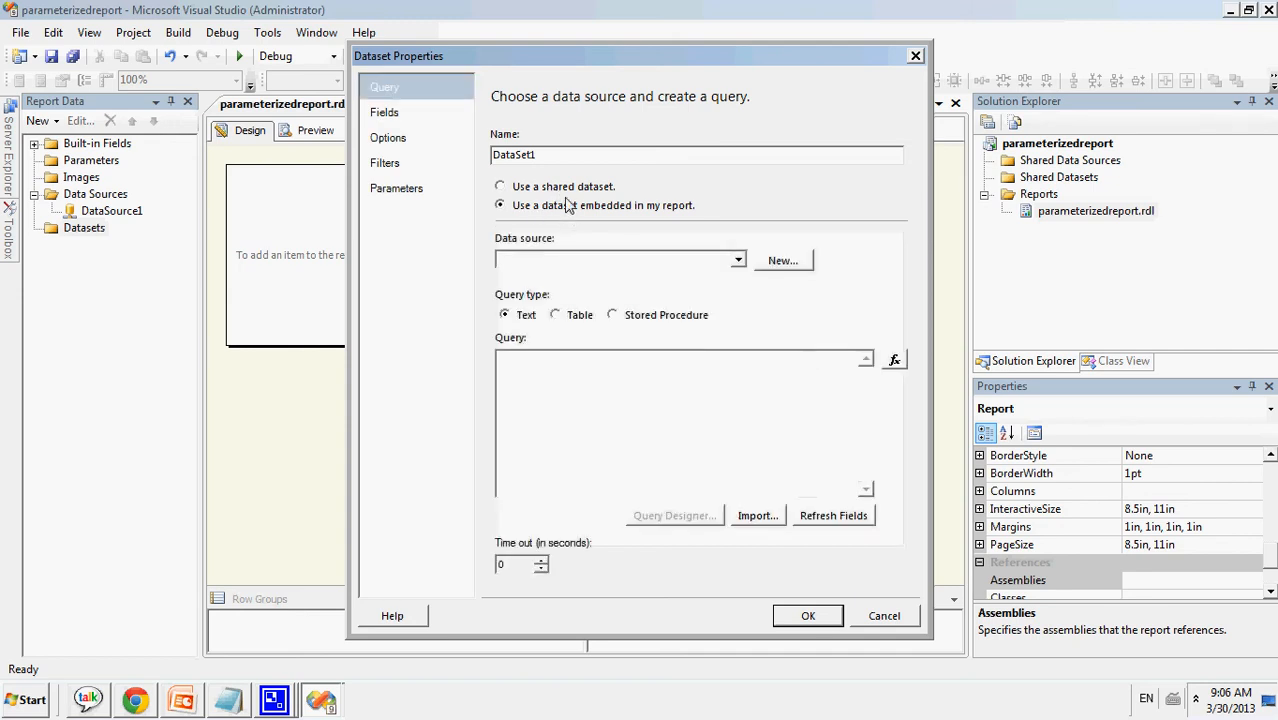
left_click(641, 260)
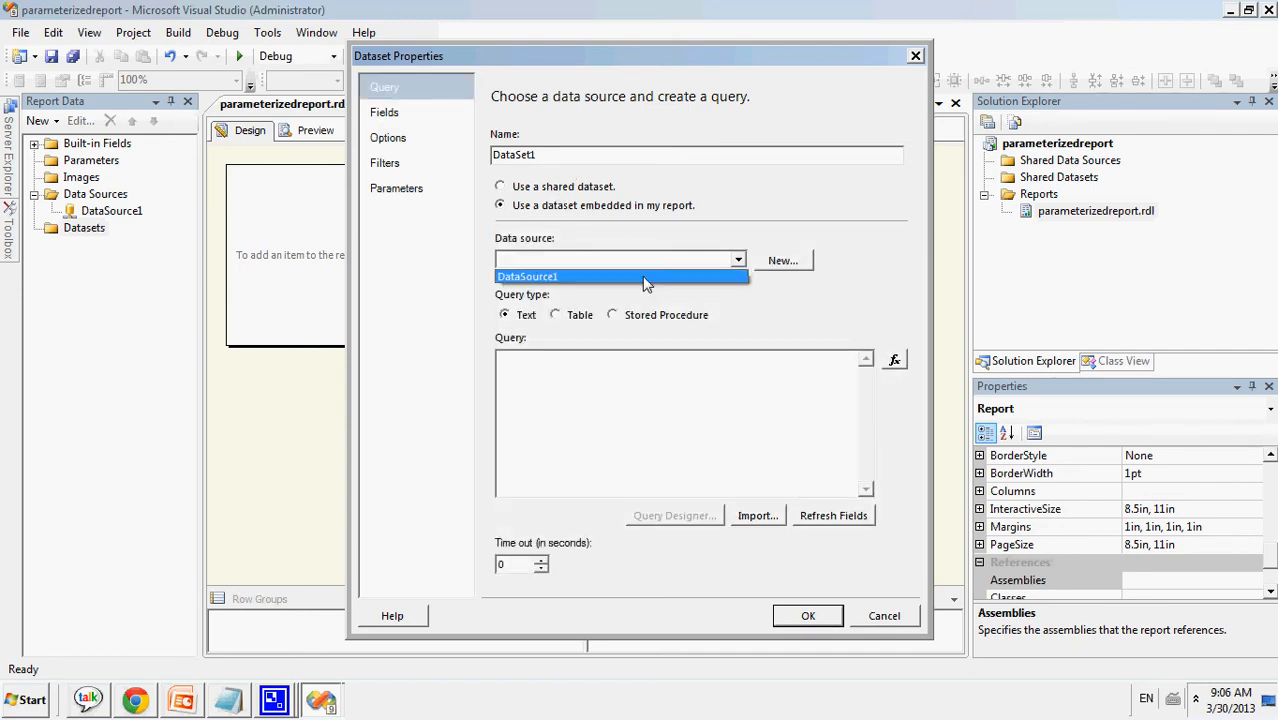
left_click(645, 277)
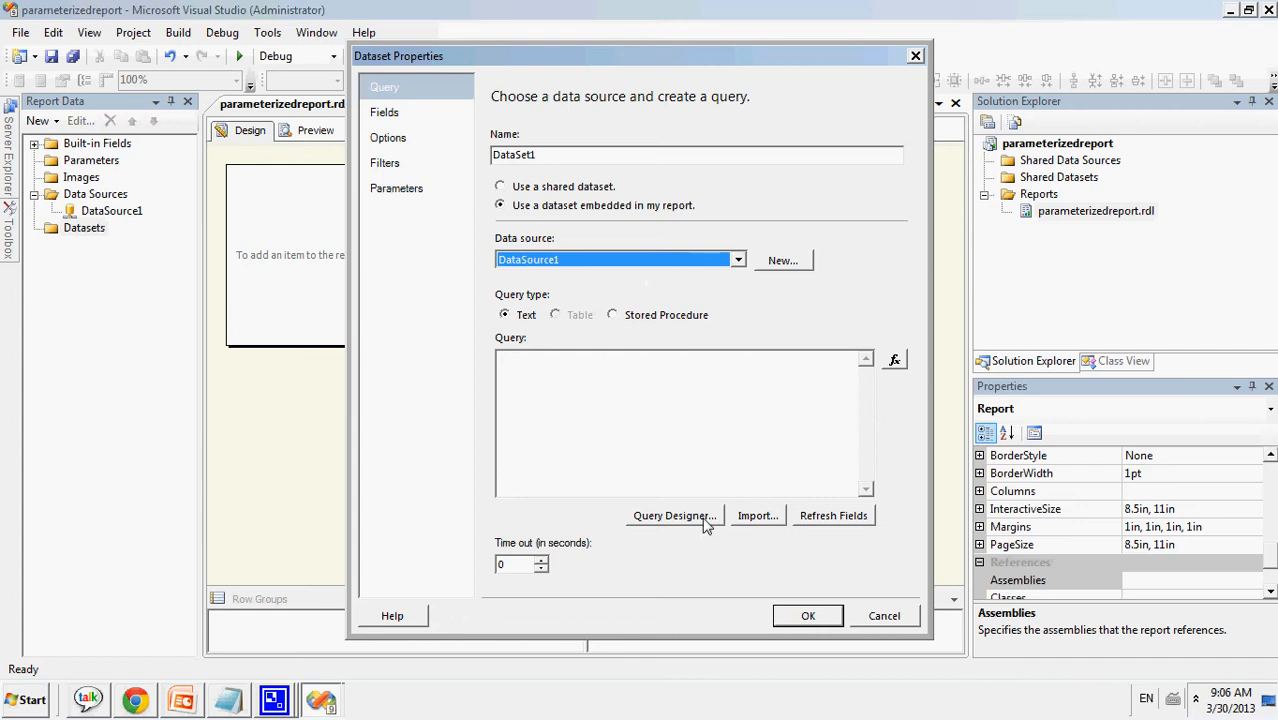
left_click(669, 518)
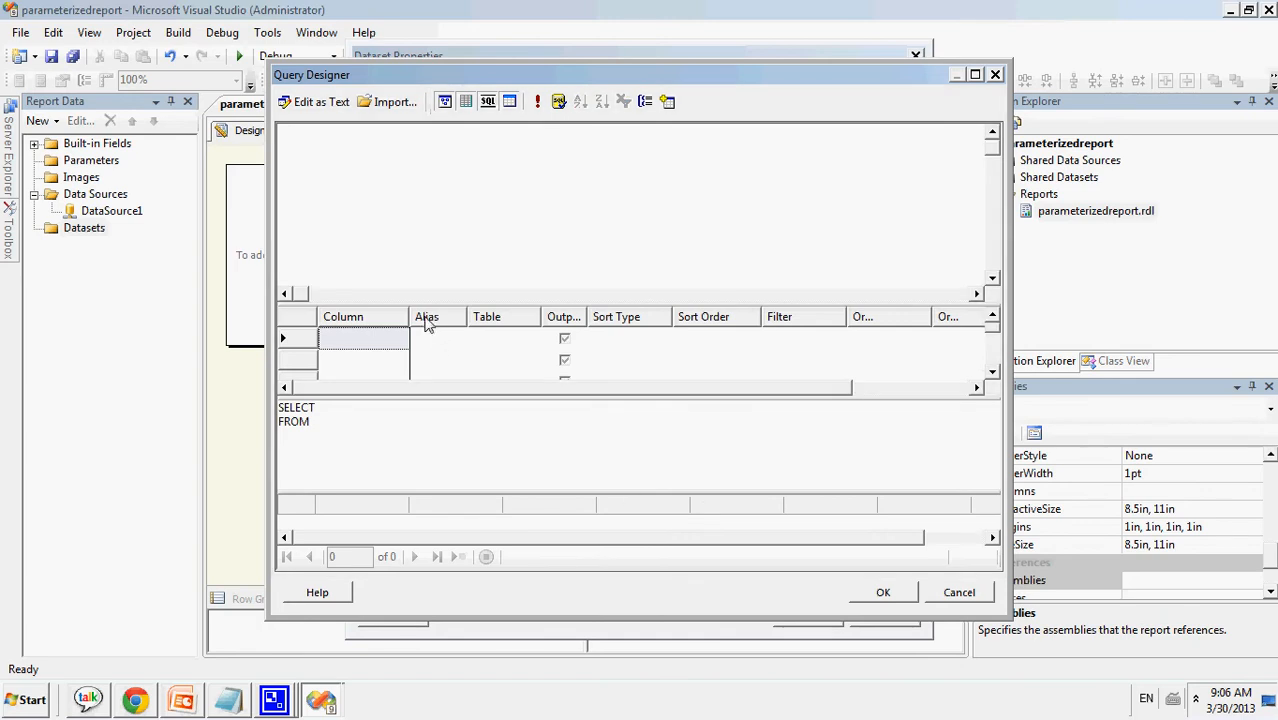
- Add the Person (Person) table to the dataset query
right_click(383, 242)
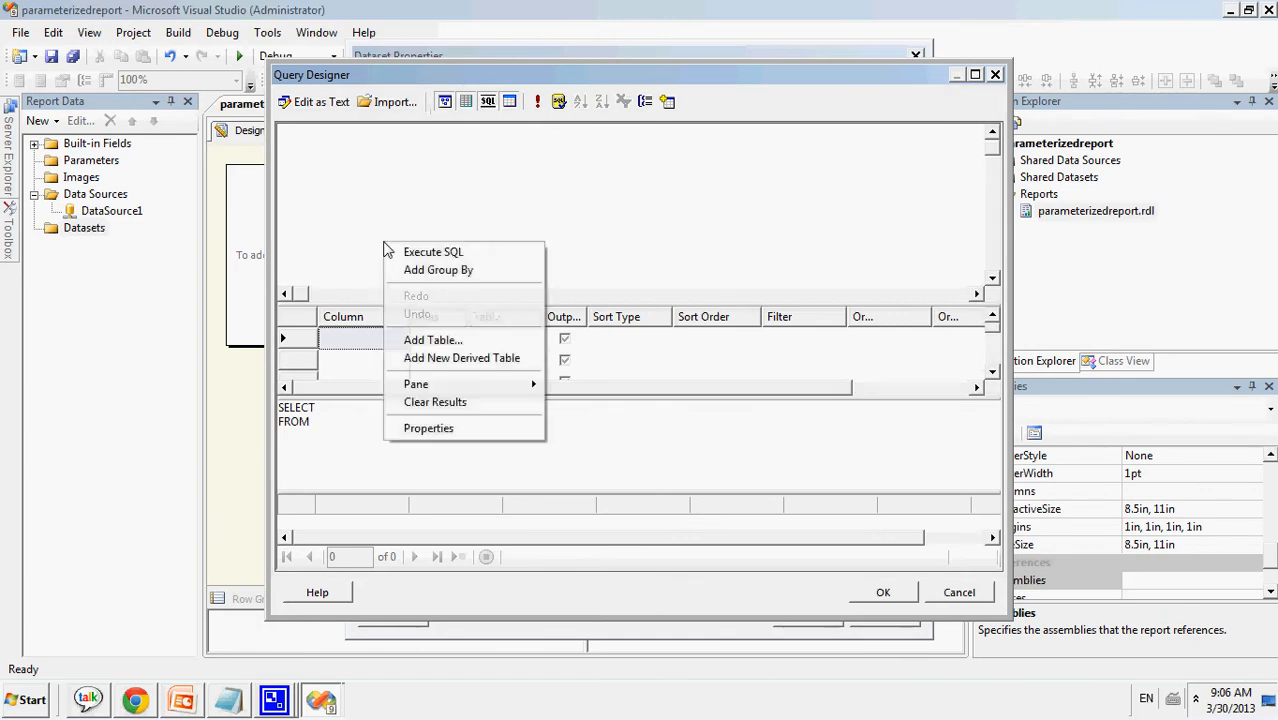
left_click(440, 344)
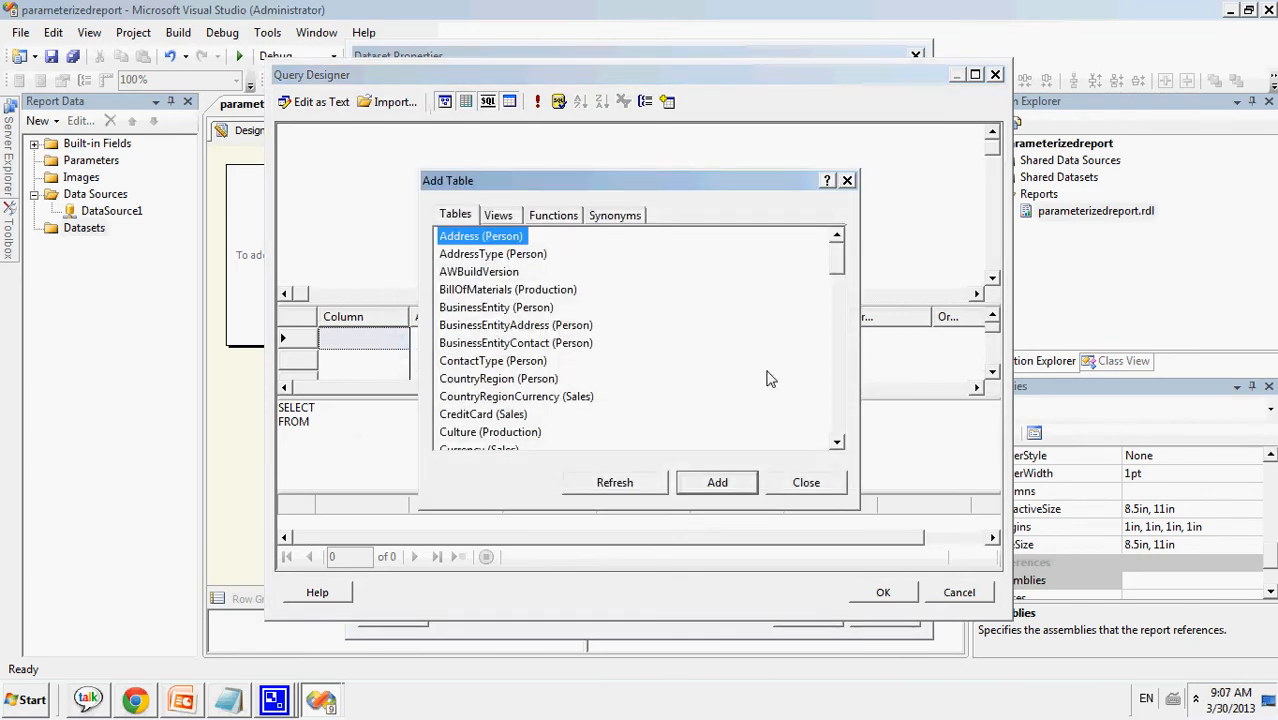
left_click(700, 306)
left_click(541, 325)
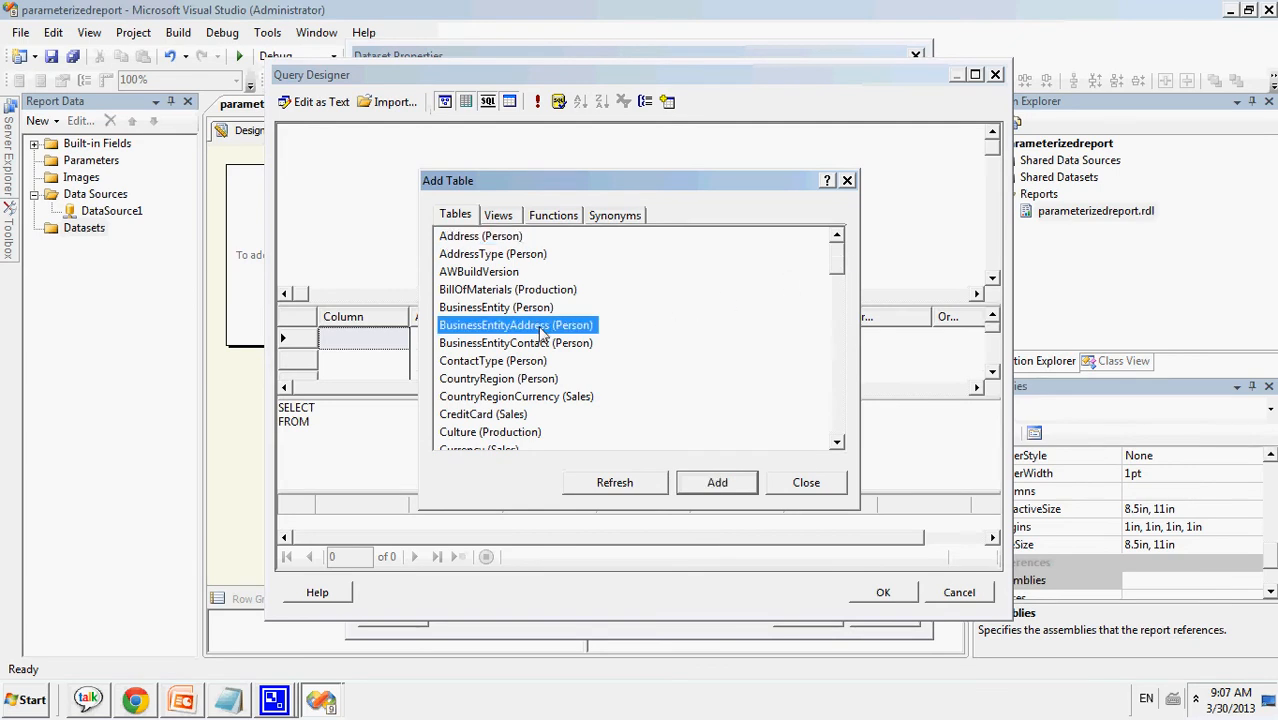
type("pe")
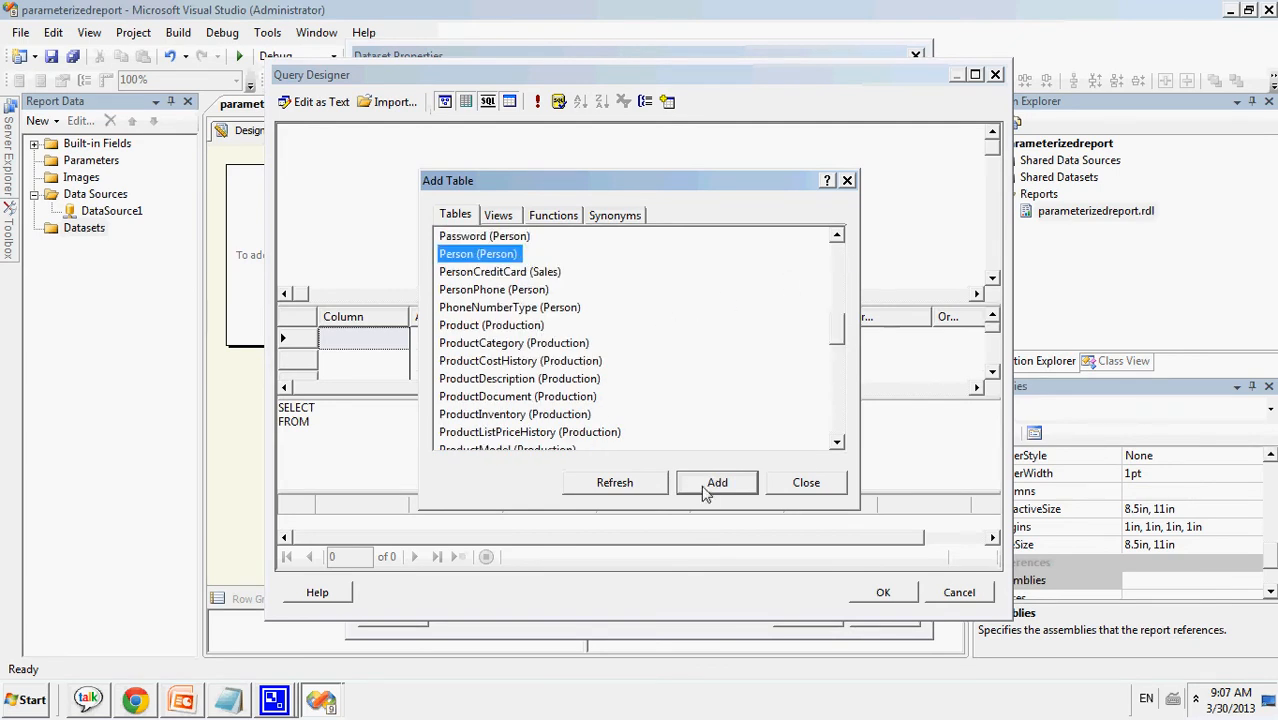
left_click(708, 484)
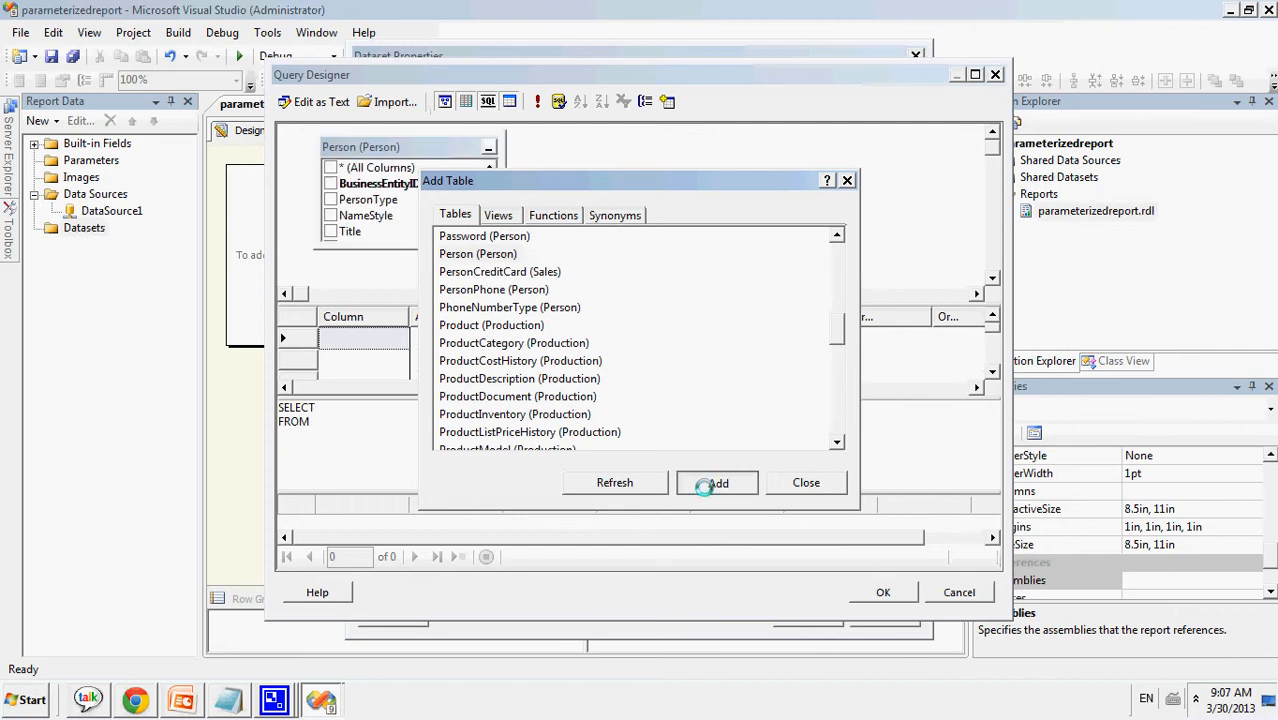
left_click(806, 482)
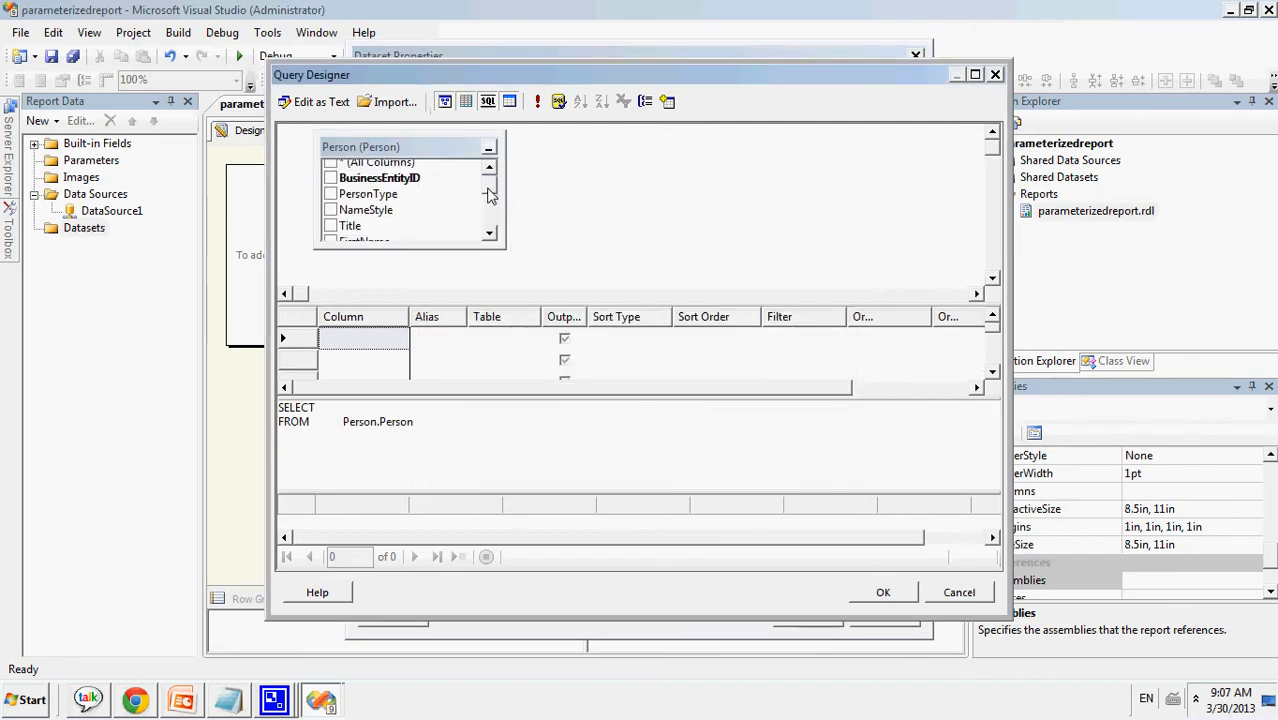
- Output the FirstName, MiddleName and LastName columns of the Person table, and accept the query and the new dataset
scroll(491, 194, "down", 1)
left_click(330, 199)
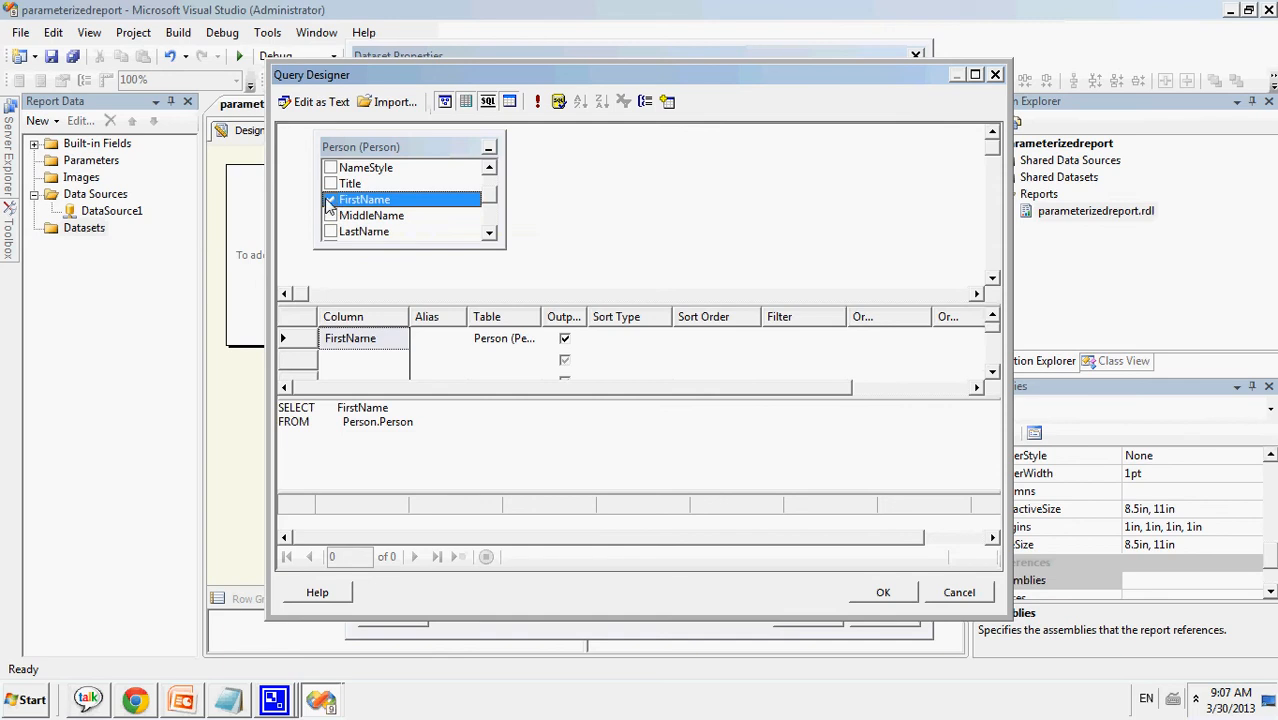
left_click(330, 215)
left_click(330, 231)
left_click(885, 593)
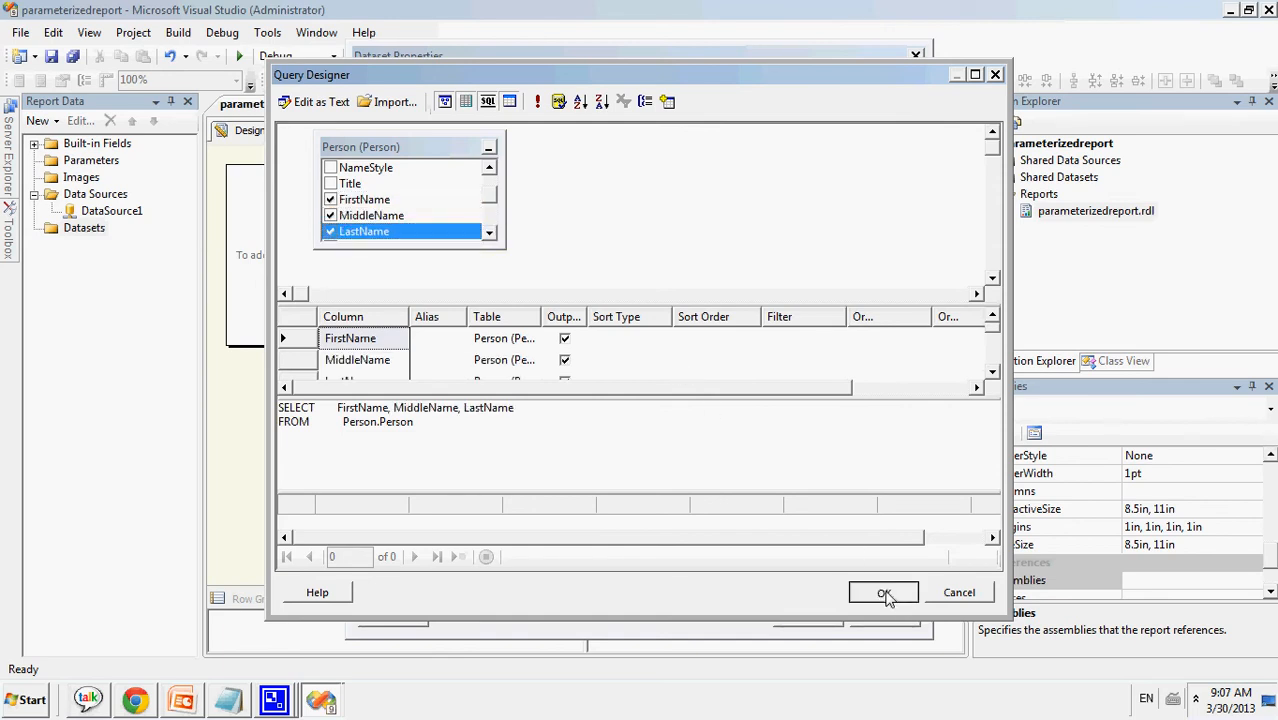
left_click(813, 614)
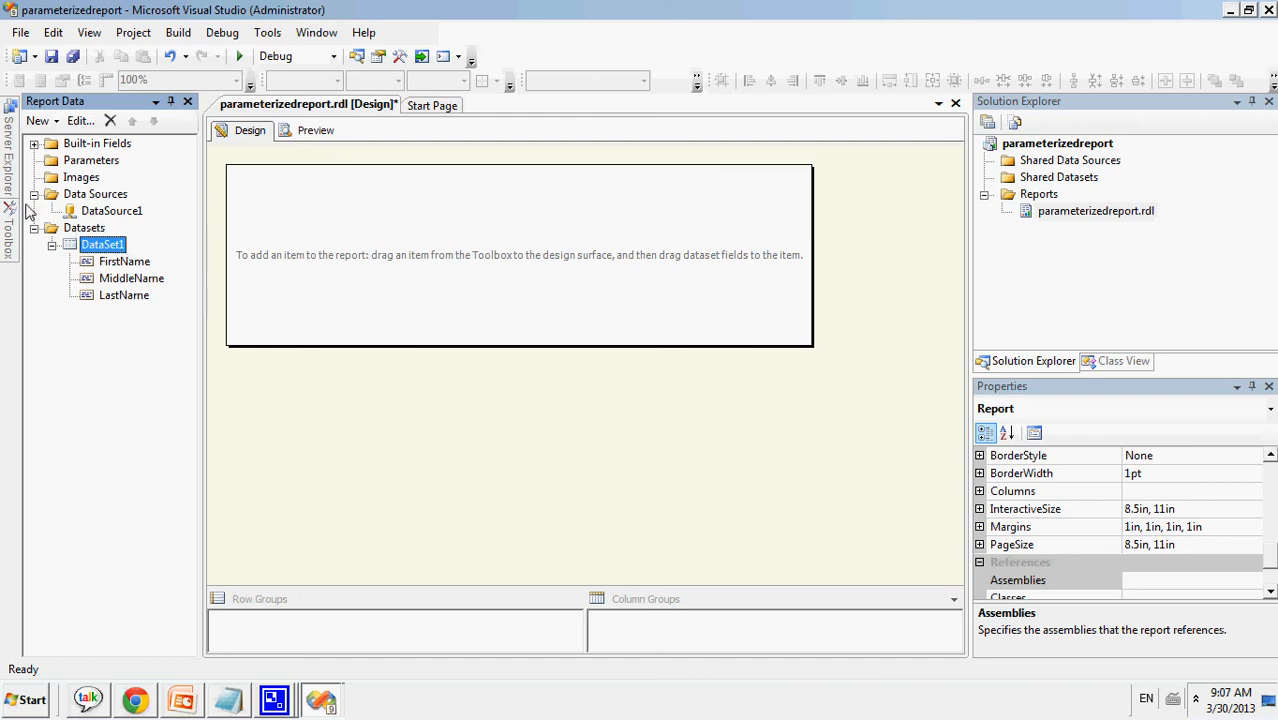
- Insert a table in the report body and shift it a little to the left
mouse_move(10, 230)
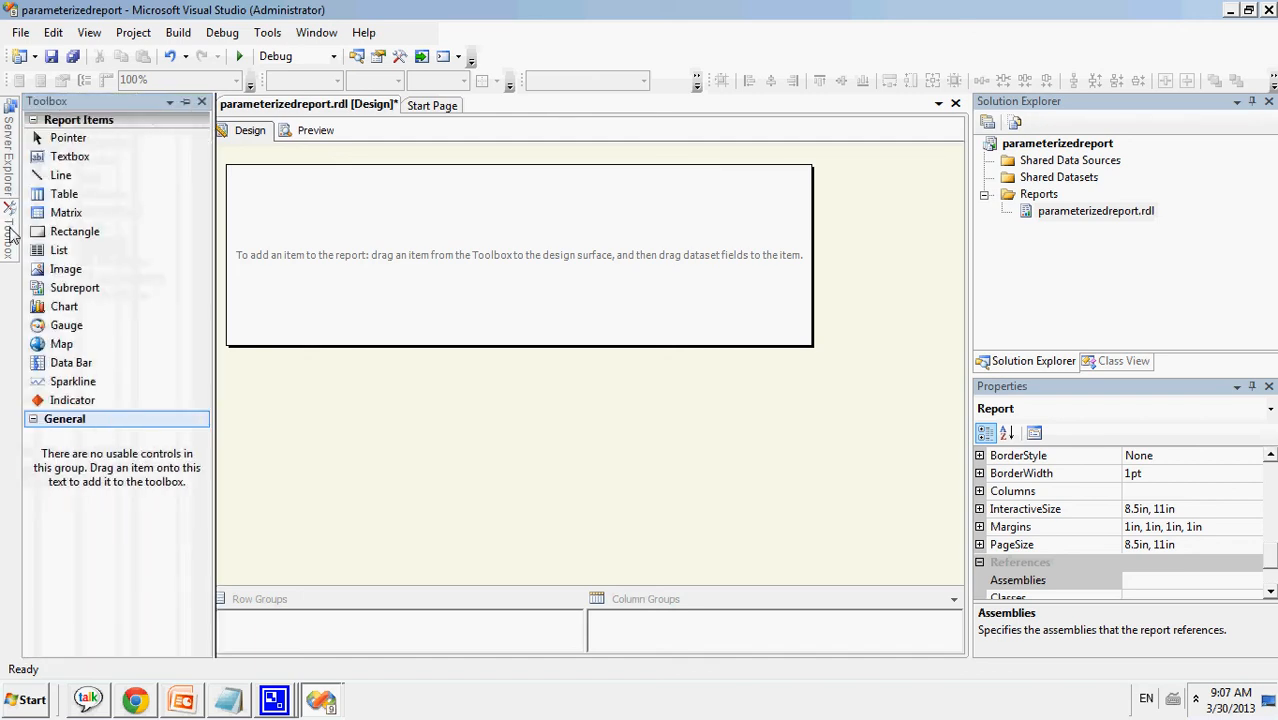
left_click_drag(88, 193, 456, 226)
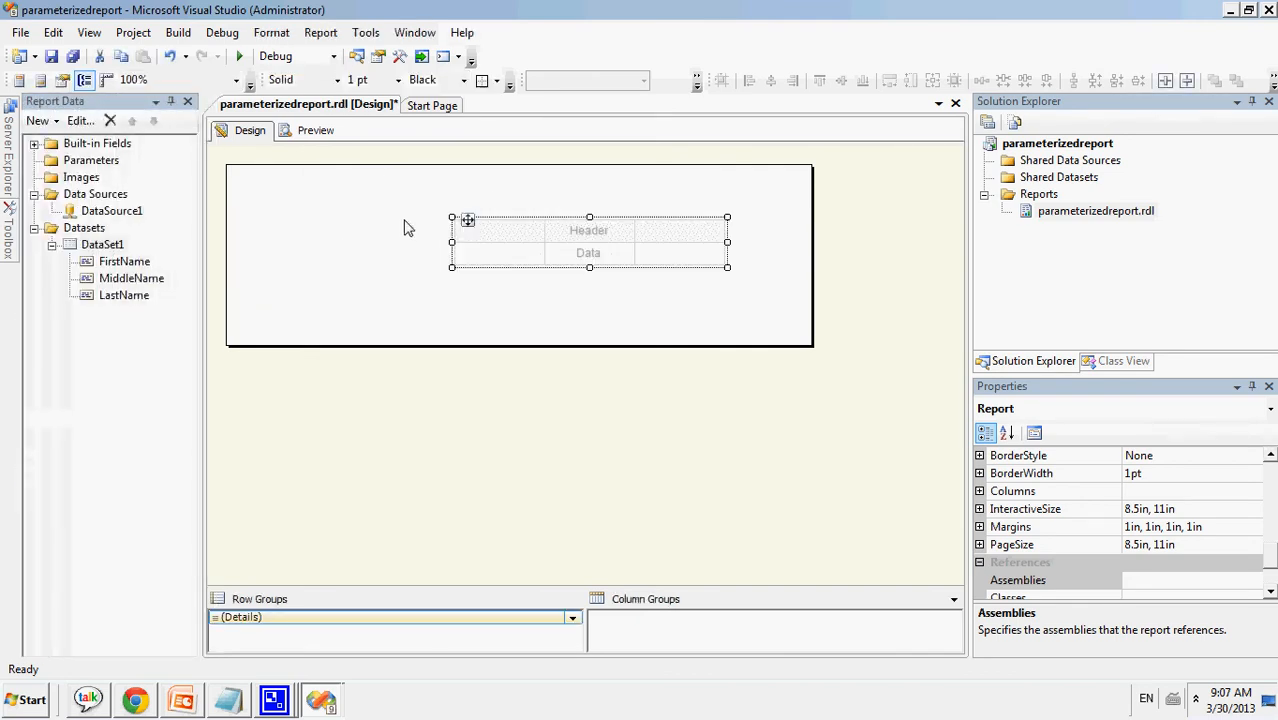
left_click(449, 224)
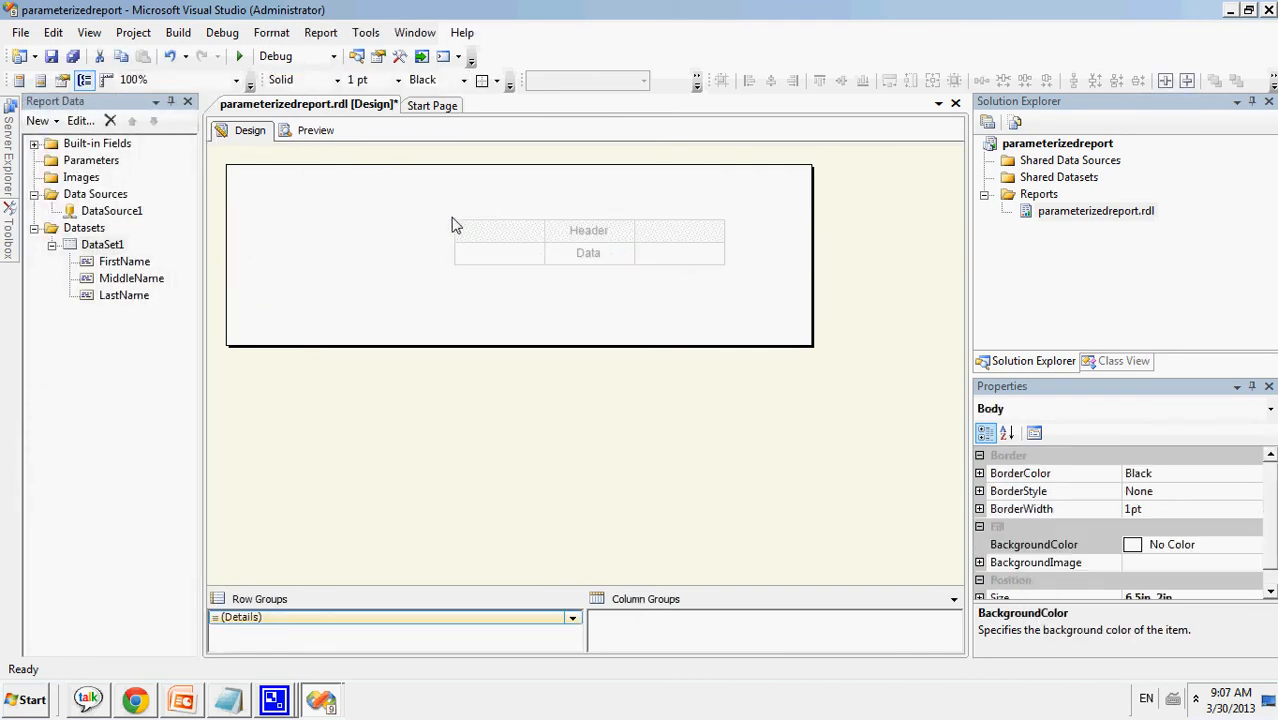
left_click(468, 226)
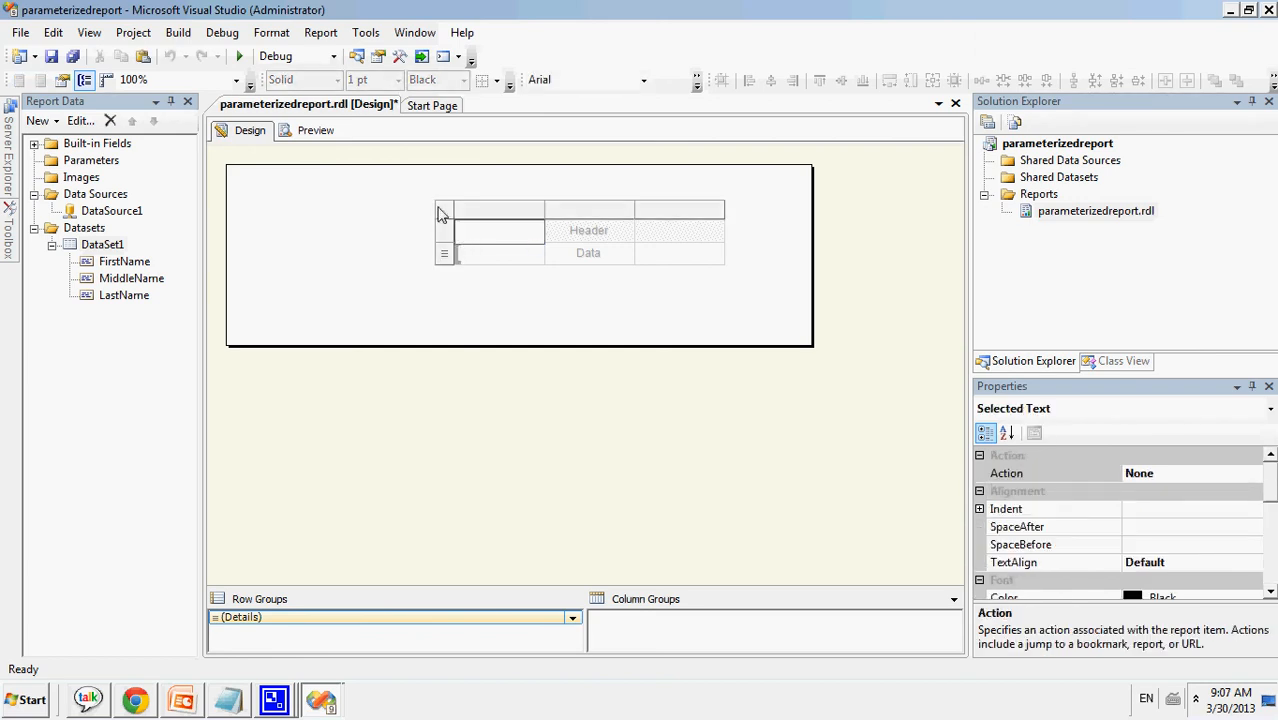
left_click(446, 214)
left_click_drag(464, 219, 417, 219)
- Fill the table's three columns with the FirstName, MiddleName and LastName fields of DataSet1
left_click_drag(118, 263, 438, 230)
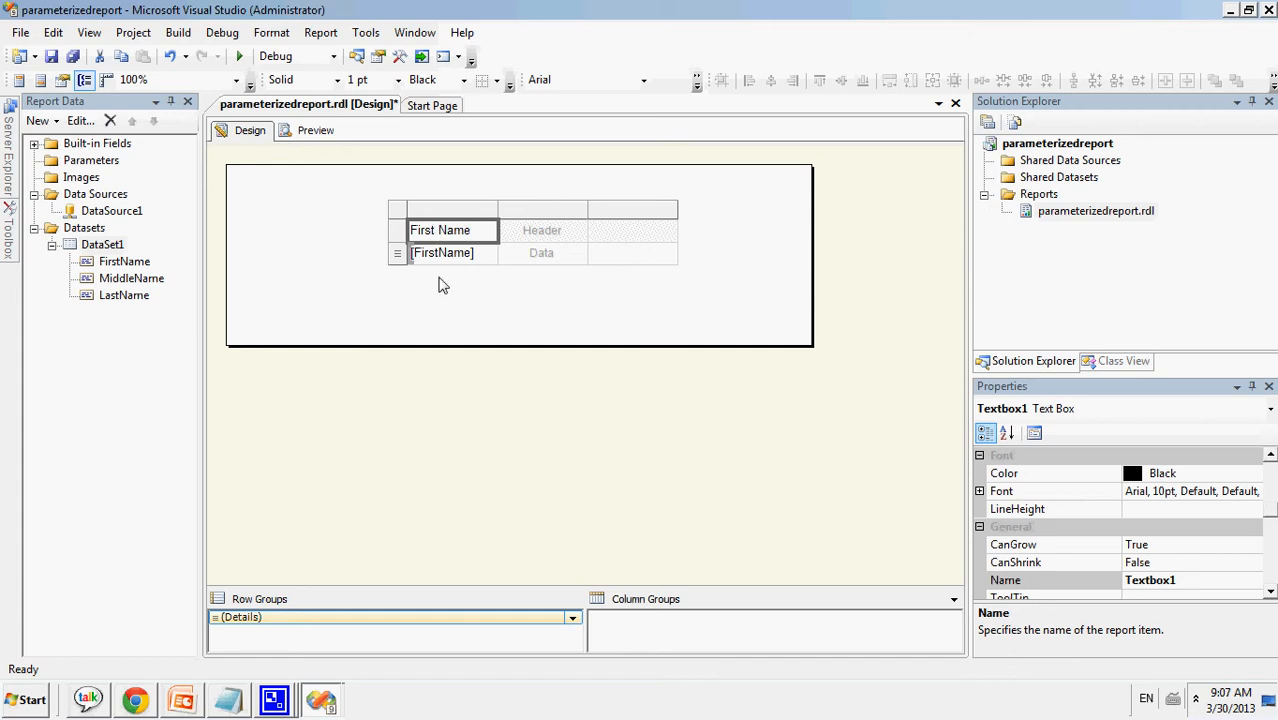
left_click_drag(110, 278, 530, 230)
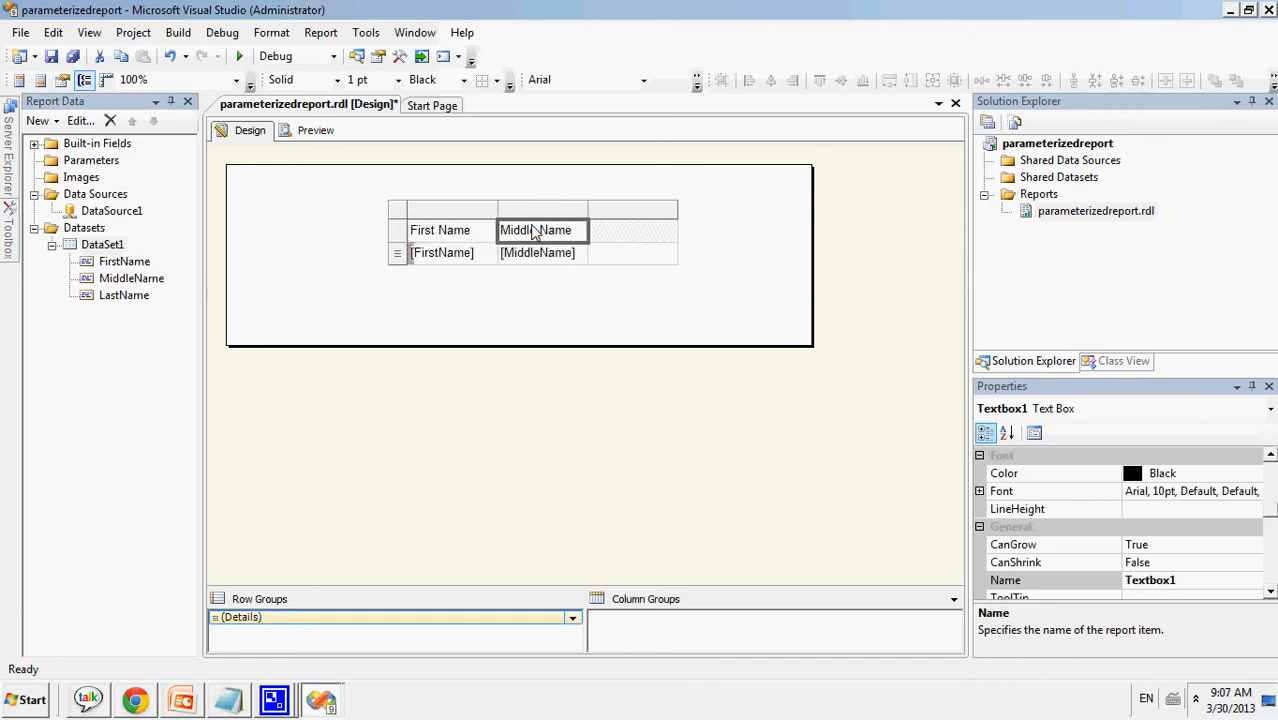
left_click(100, 297)
left_click_drag(100, 300, 635, 232)
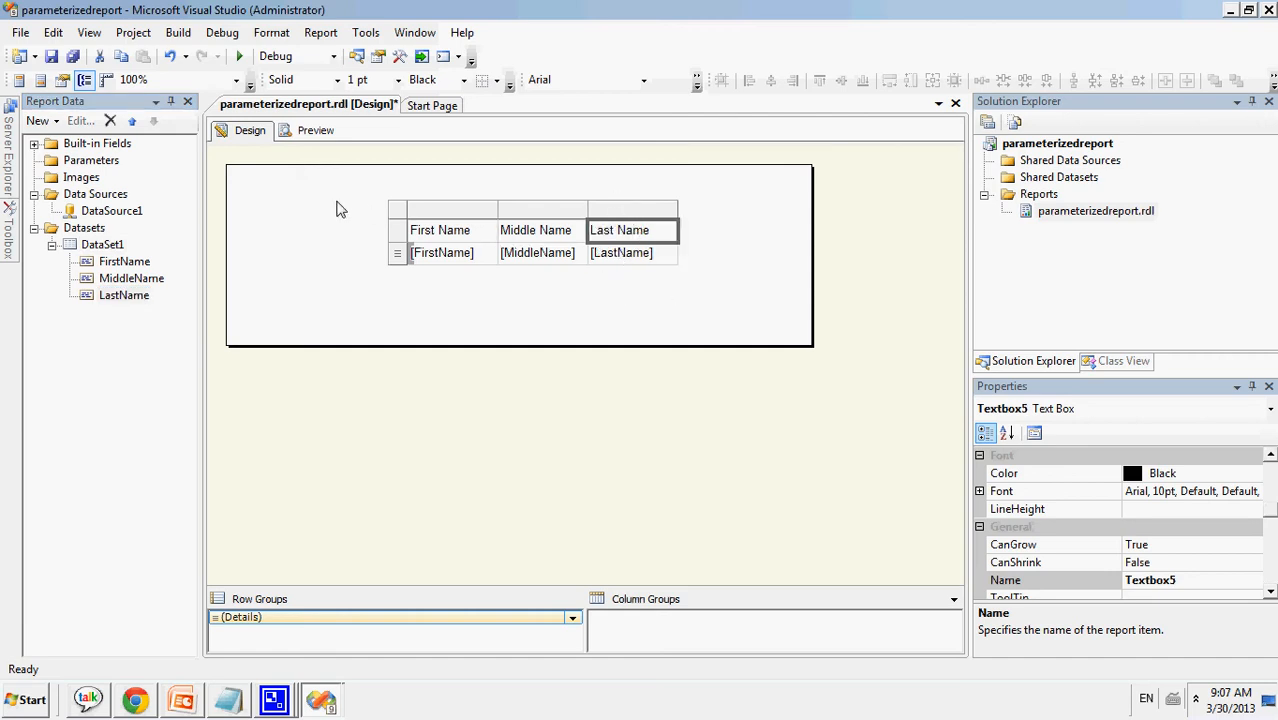
- Nudge the table slightly down and left in the report body, and preview the report before returning to its design
left_click(398, 209)
left_click_drag(418, 219, 404, 232)
left_click(322, 268)
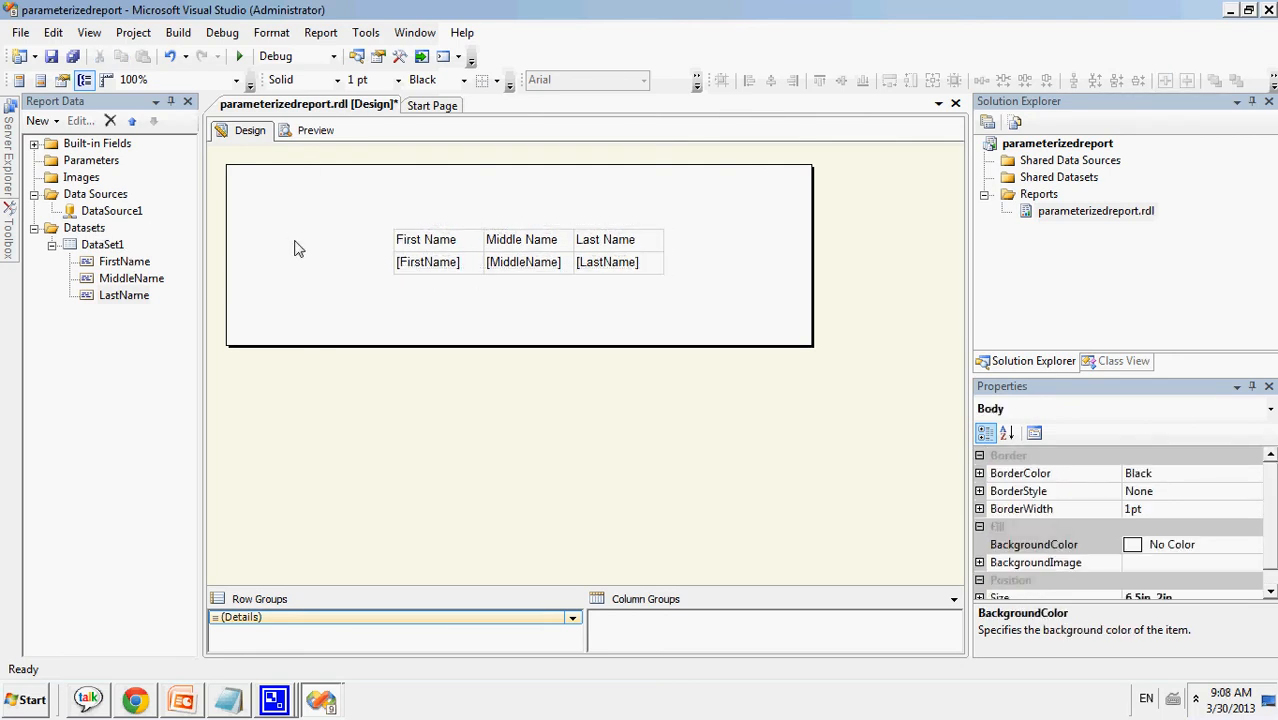
left_click(312, 140)
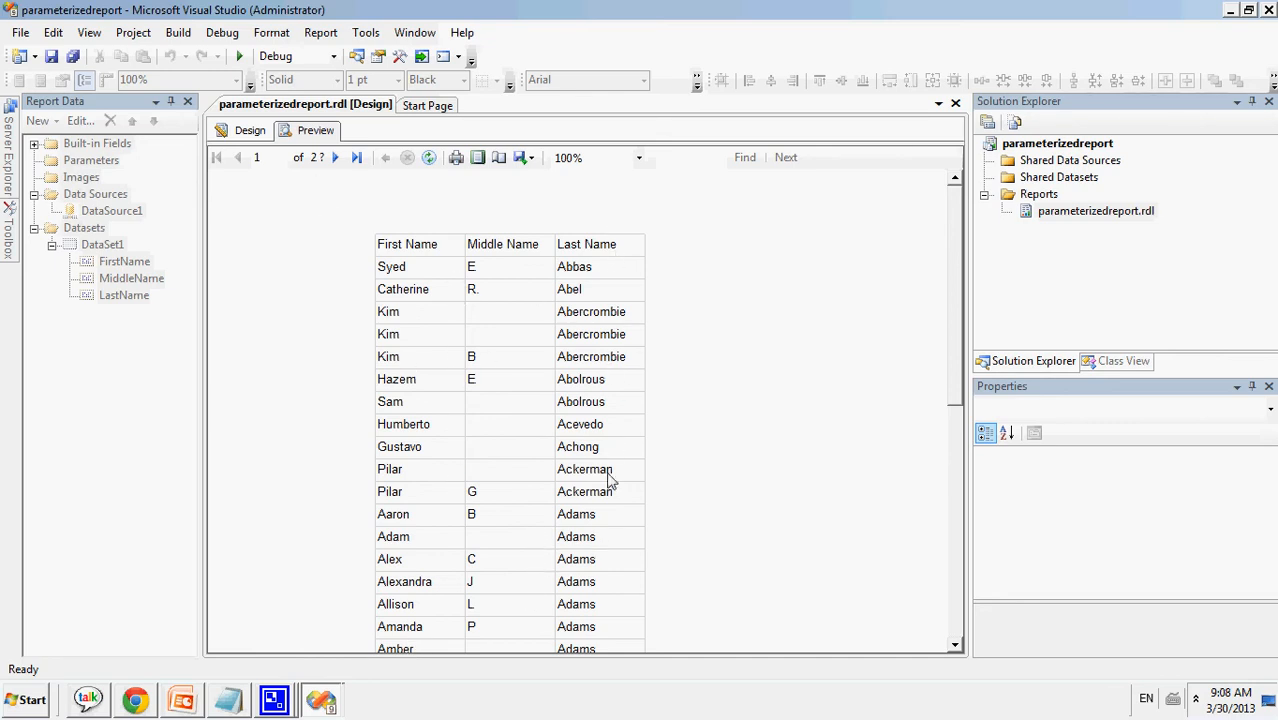
left_click(246, 131)
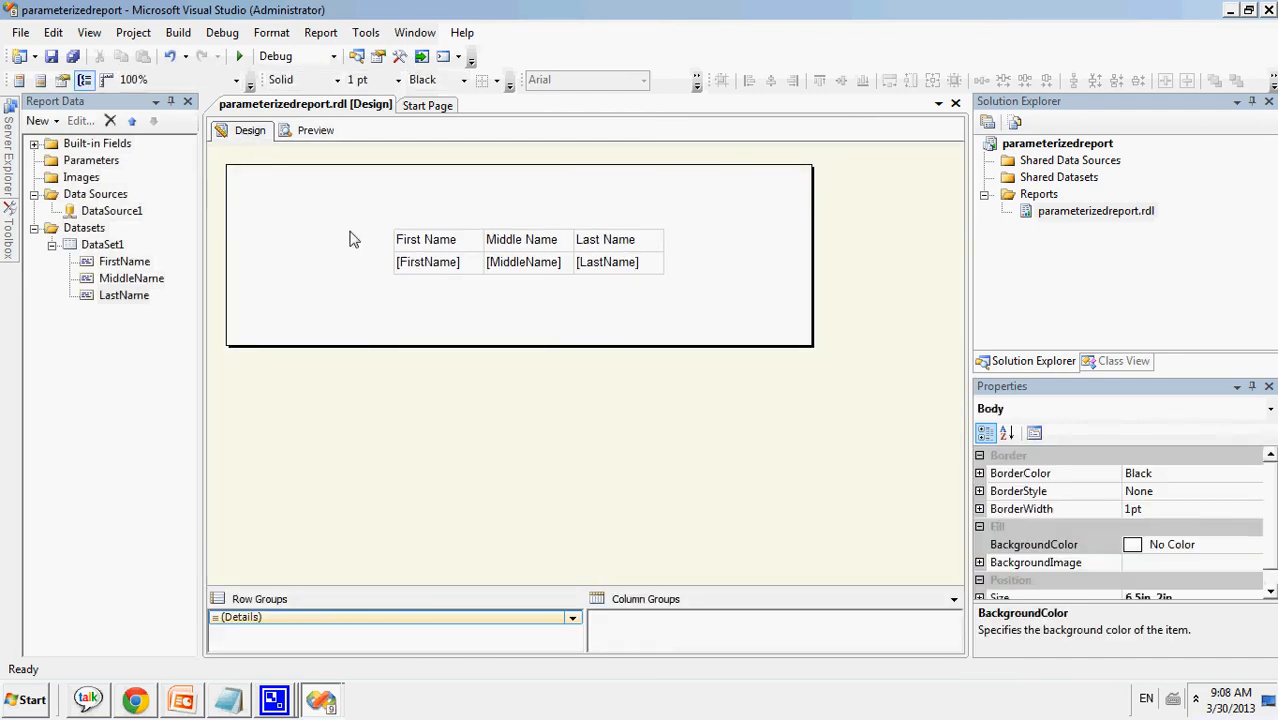
- Open the properties of DataSet1 and begin a WHERE clause at the end of its query
right_click(120, 250)
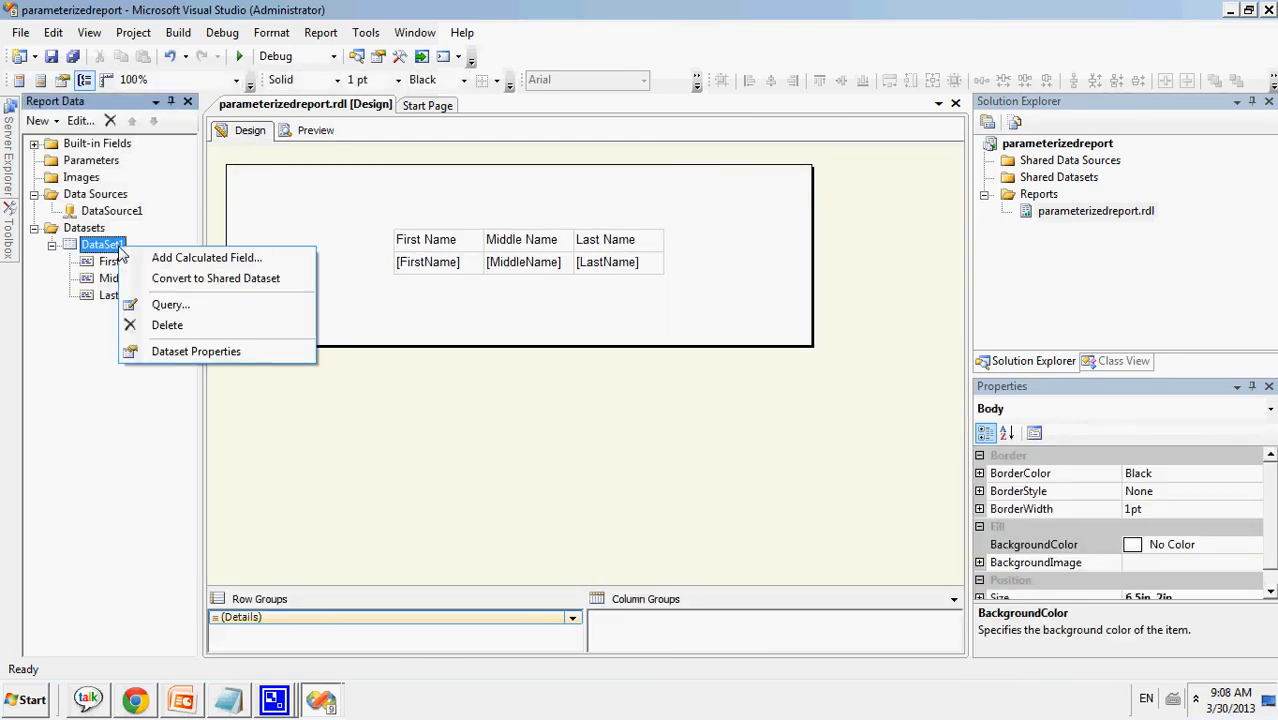
left_click(196, 351)
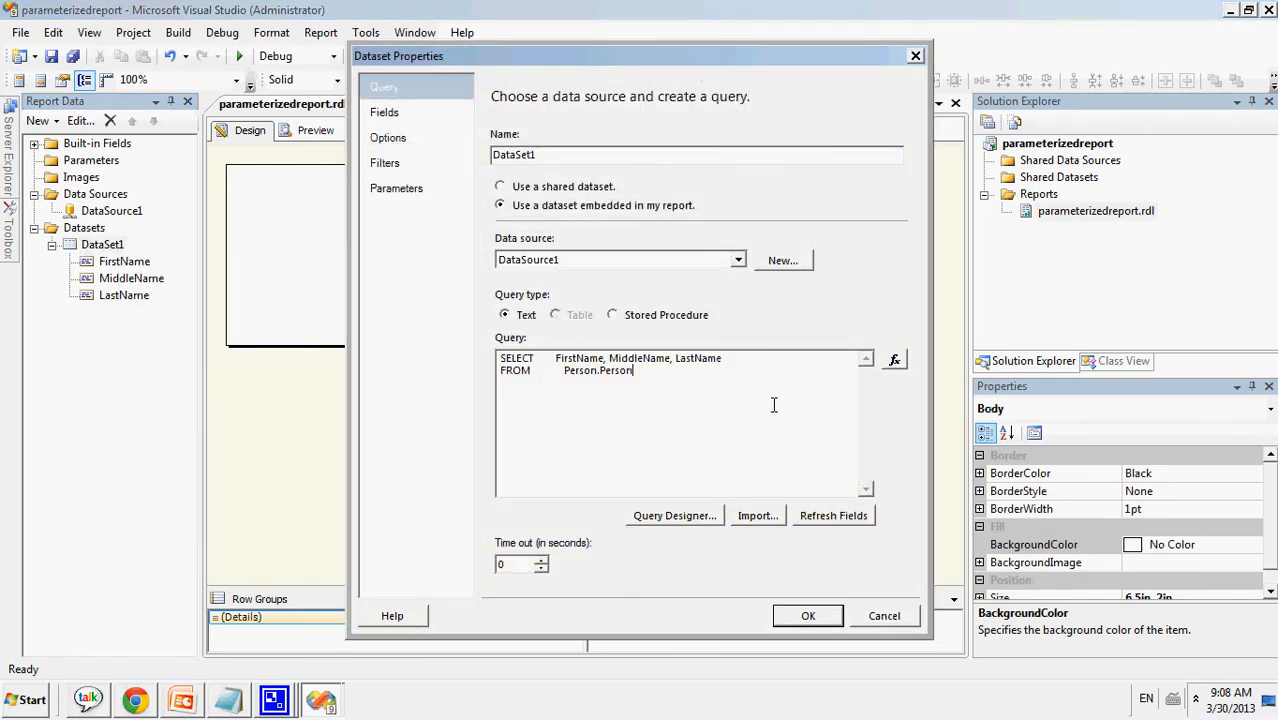
type("WHERE ")
type("P")
- Add the EmailAddress (Person) table to DataSet1's query in the Query Designer and accept the joined query
left_click(686, 512)
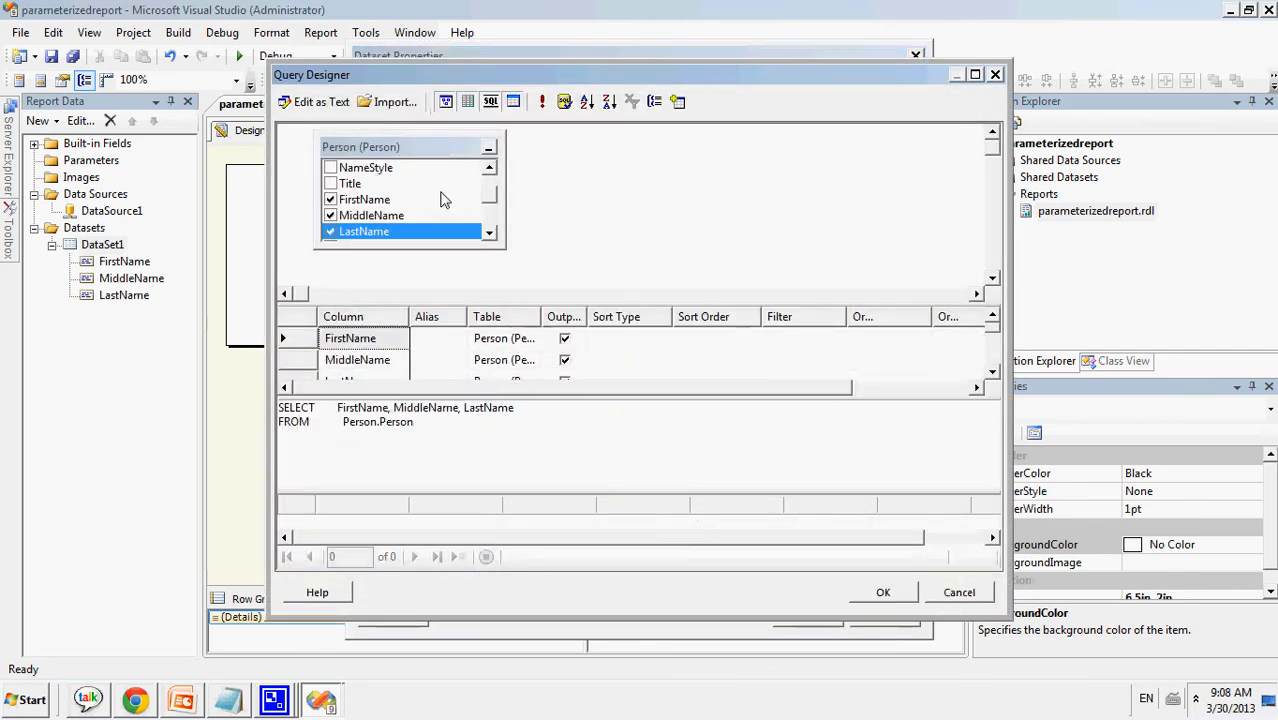
right_click(567, 177)
left_click(622, 273)
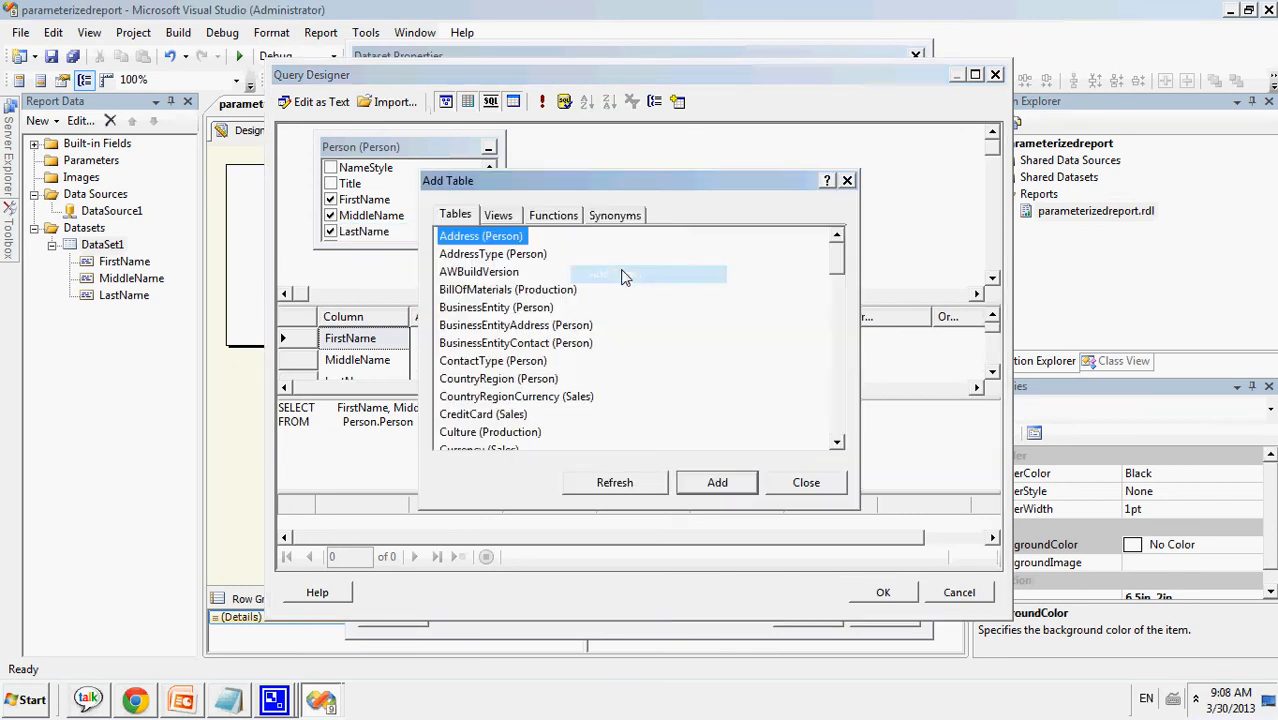
left_click(483, 327)
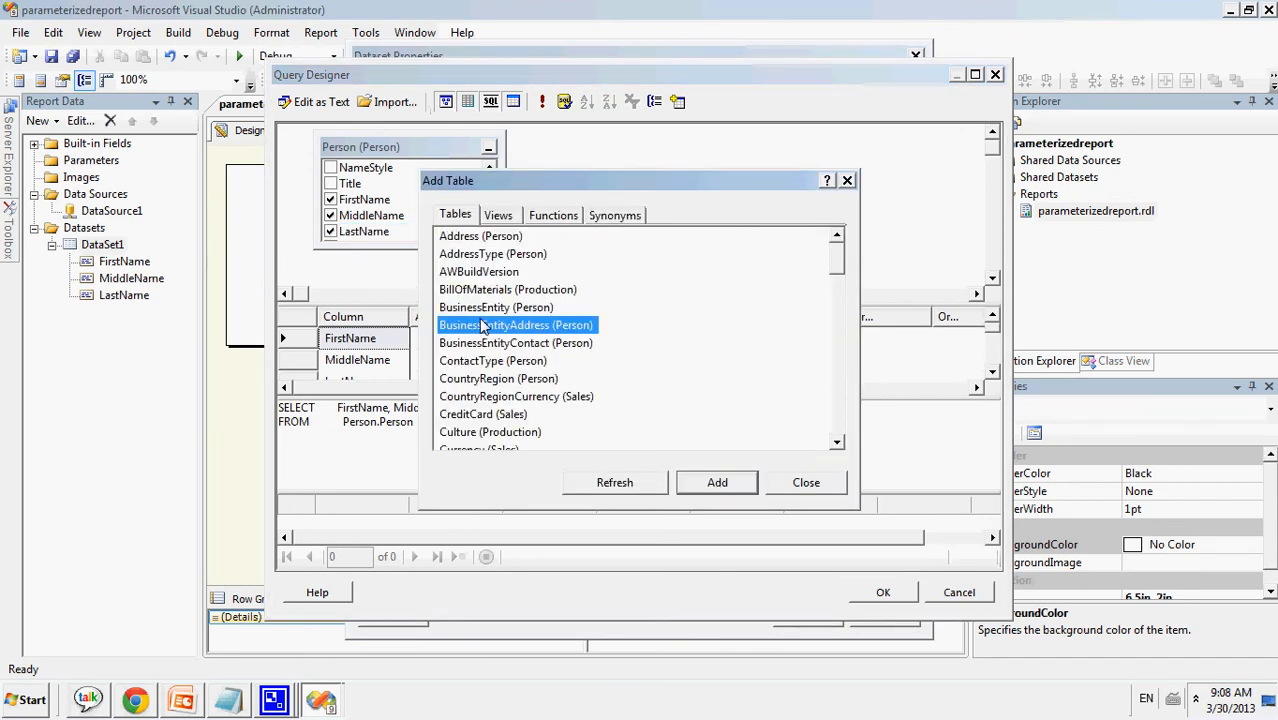
key("e")
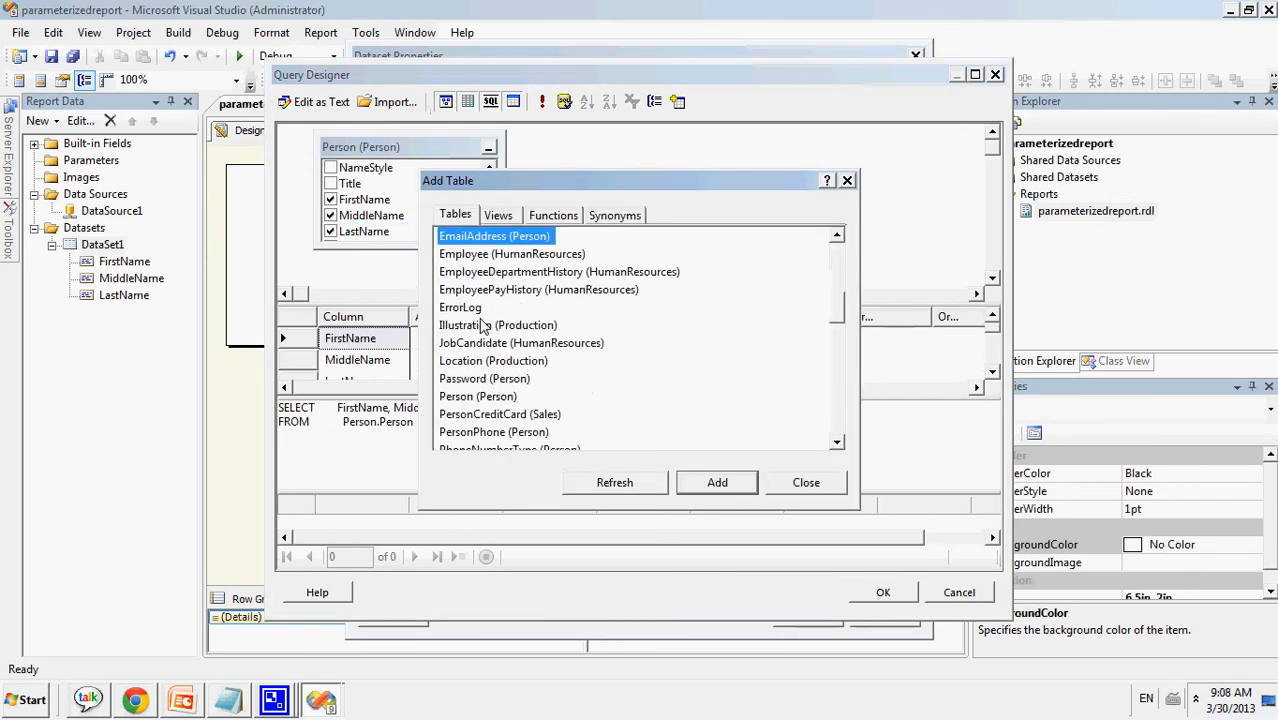
left_click(728, 482)
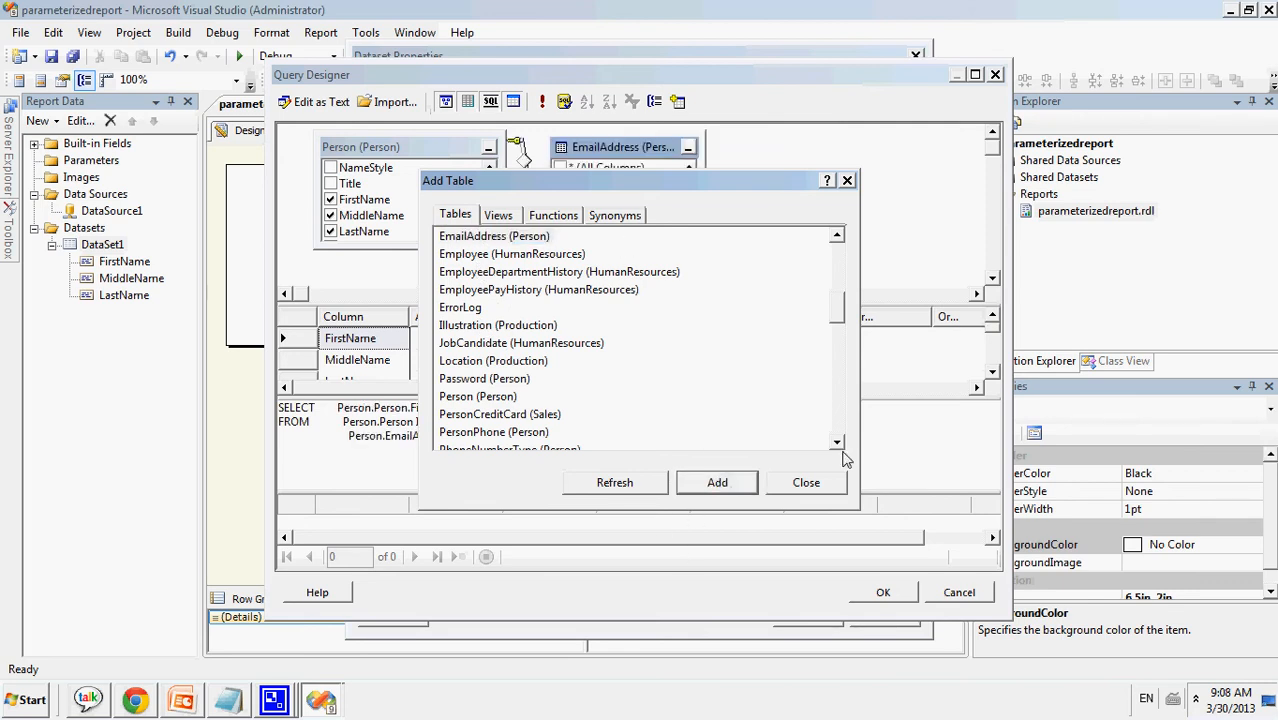
left_click(818, 490)
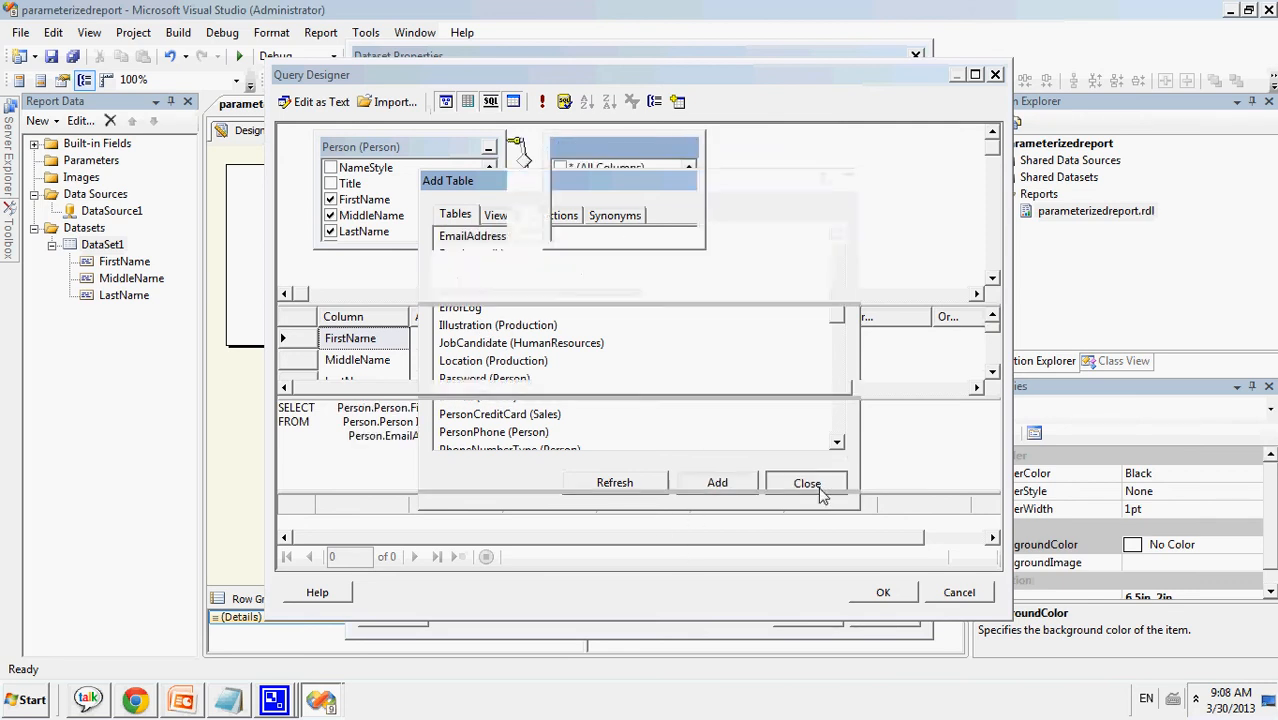
left_click(884, 593)
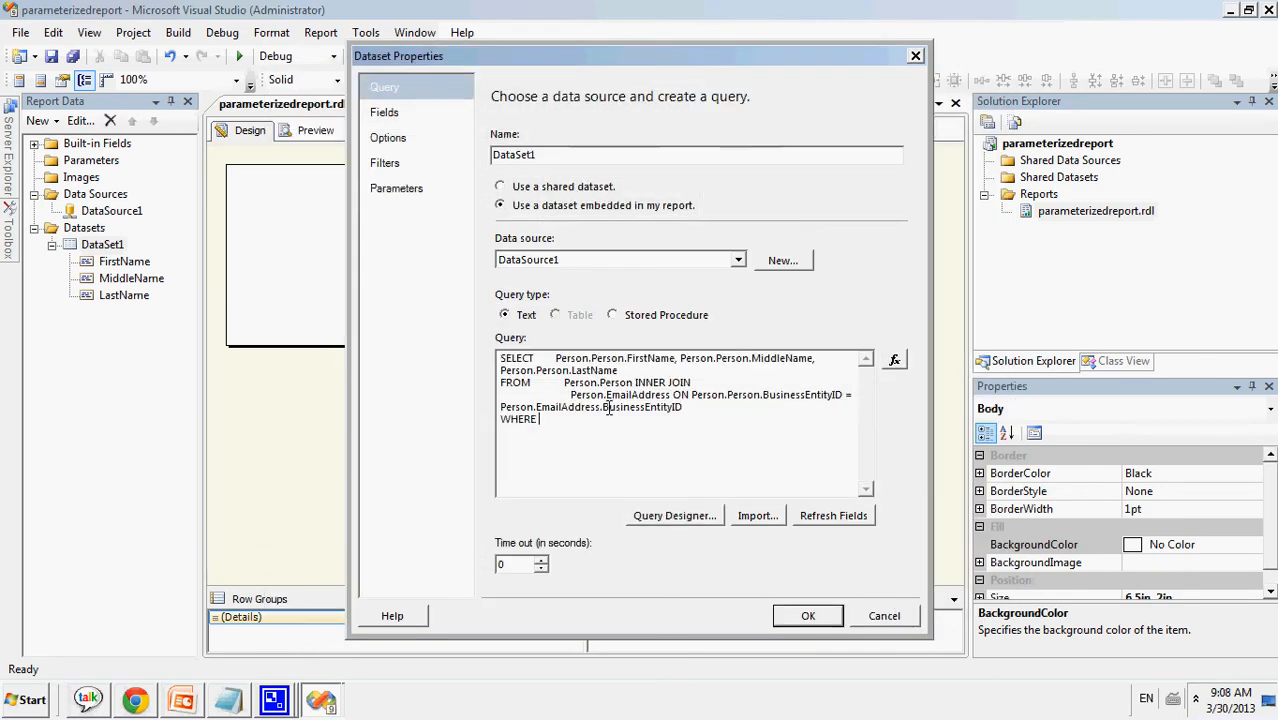
left_click_drag(604, 407, 499, 411)
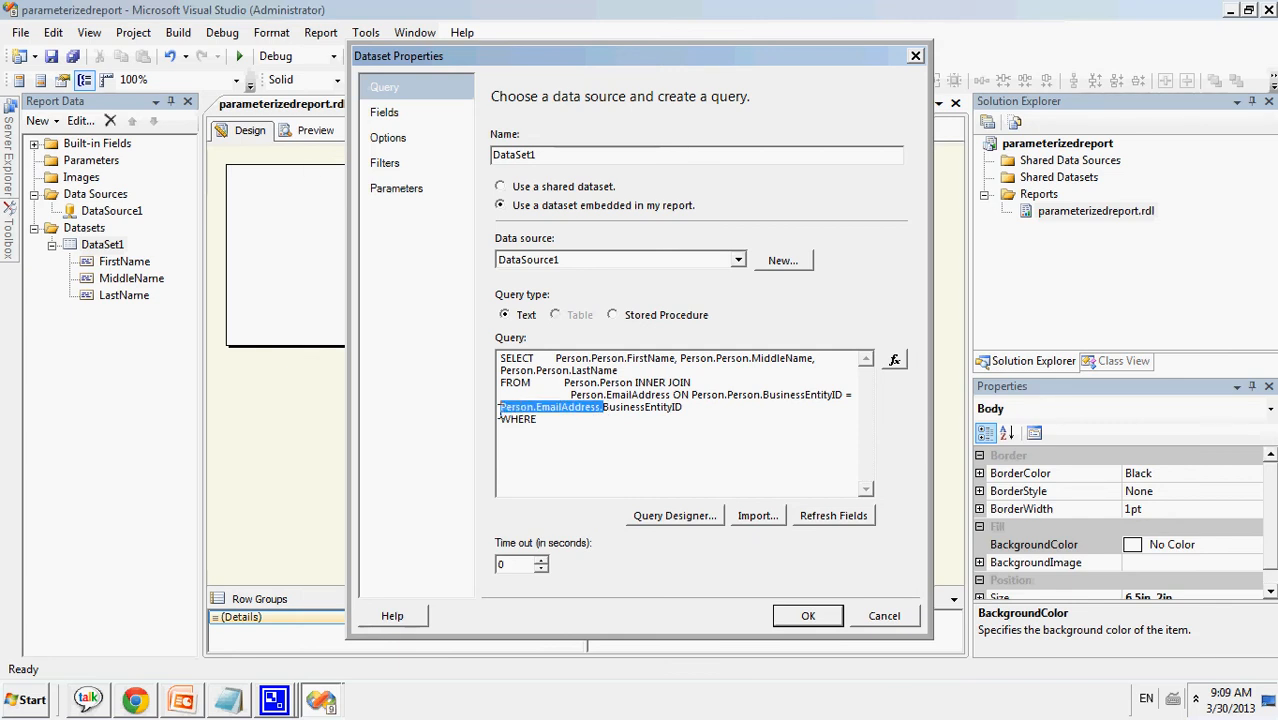
key("ctrl+c")
left_click(589, 440)
key("ctrl+v")
double_click(626, 428)
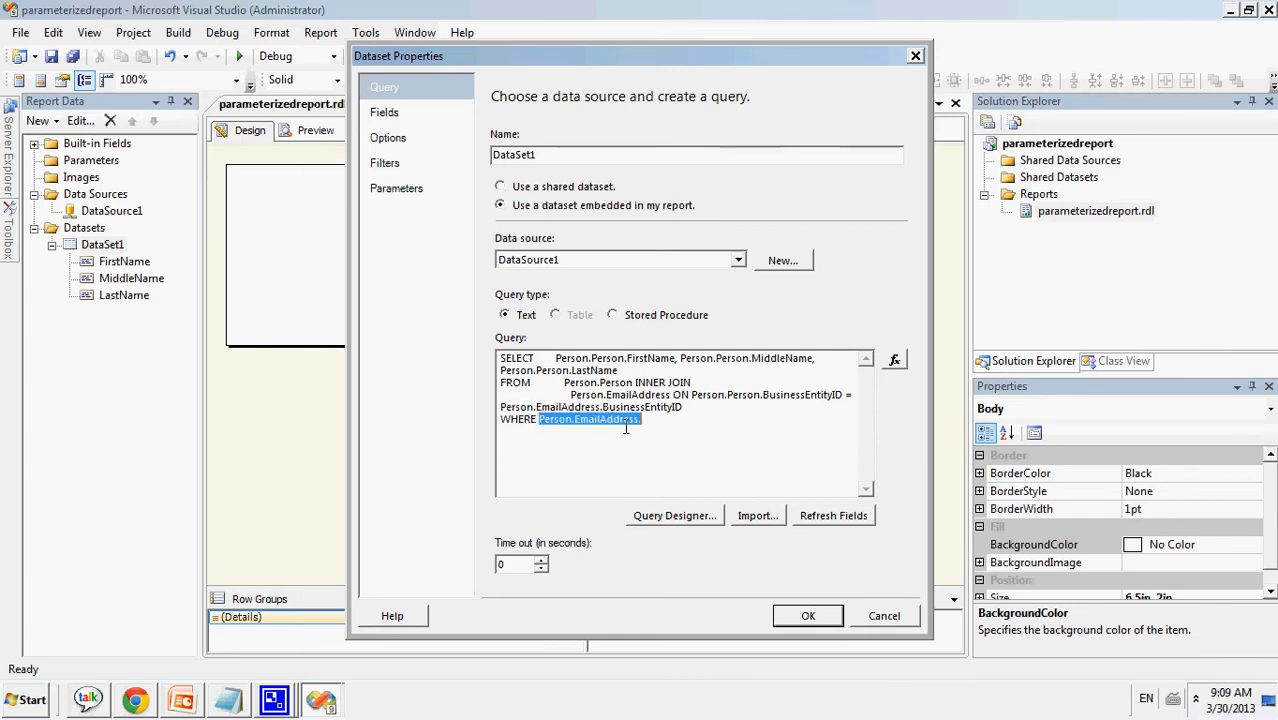
left_click(578, 421)
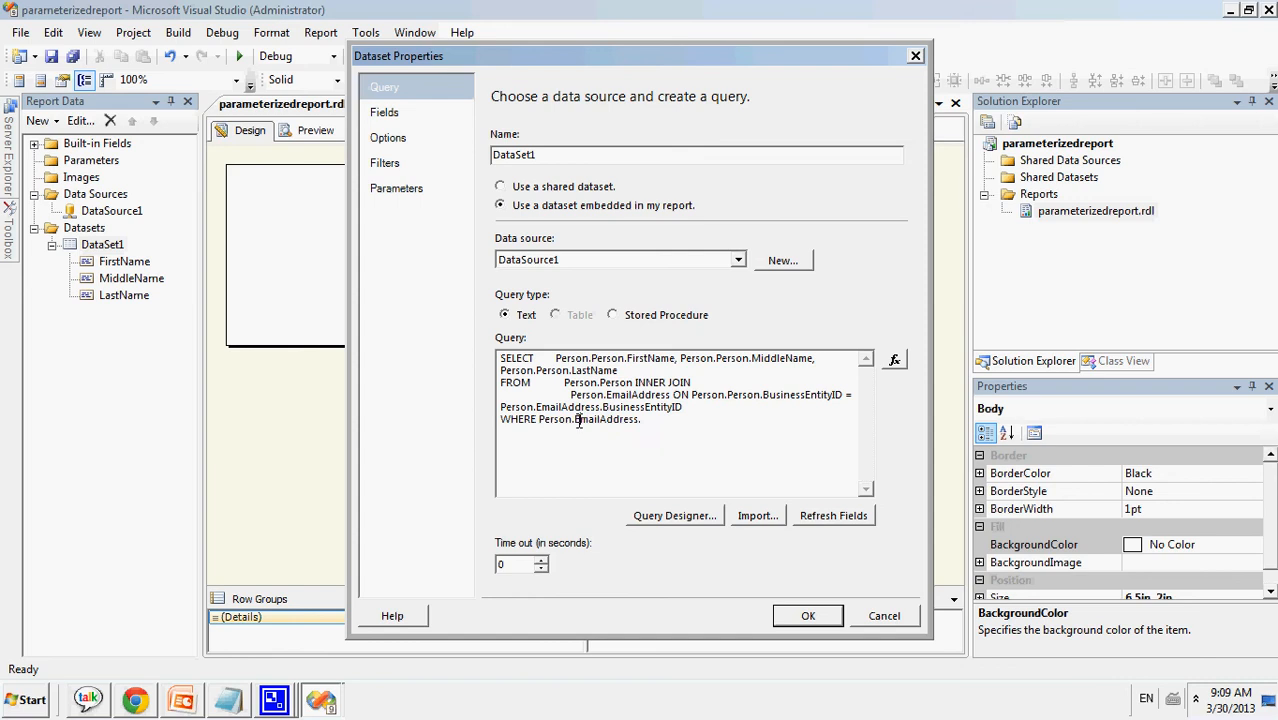
left_click_drag(575, 420, 631, 426)
left_click(664, 425)
key("ctrl+v")
left_click_drag(718, 420, 802, 420)
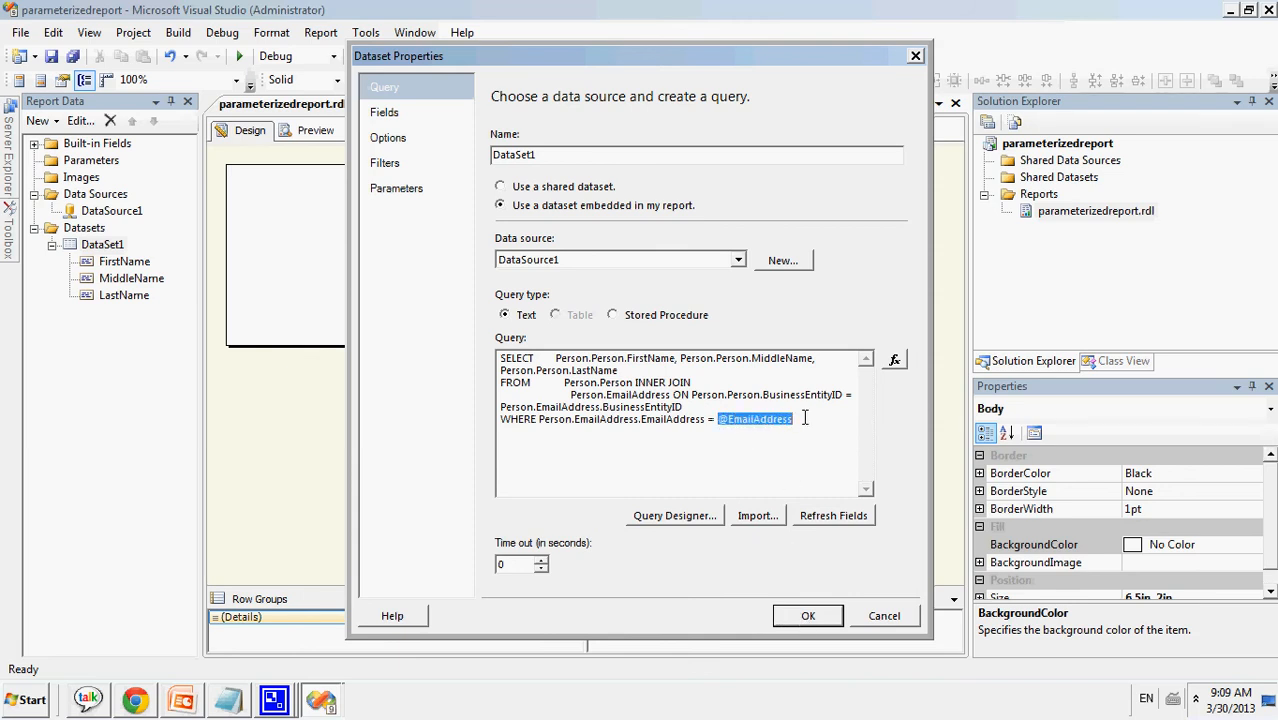
left_click(805, 418)
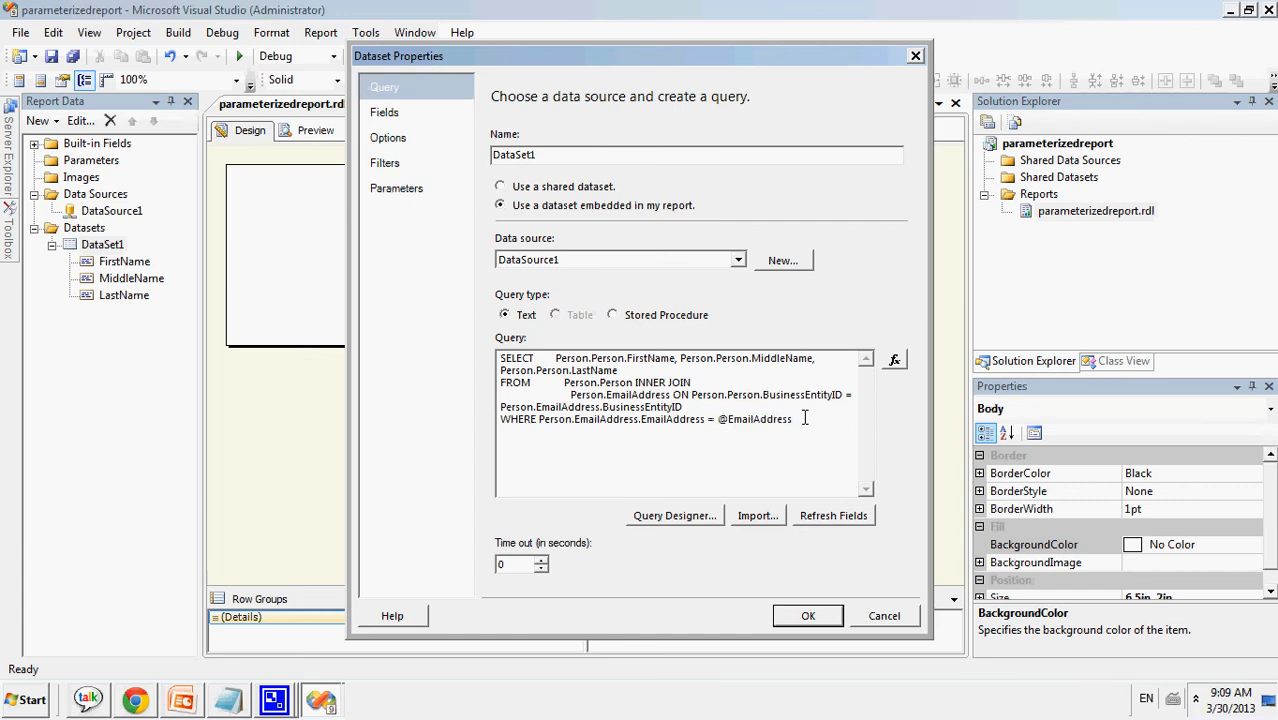
left_click_drag(790, 418, 729, 418)
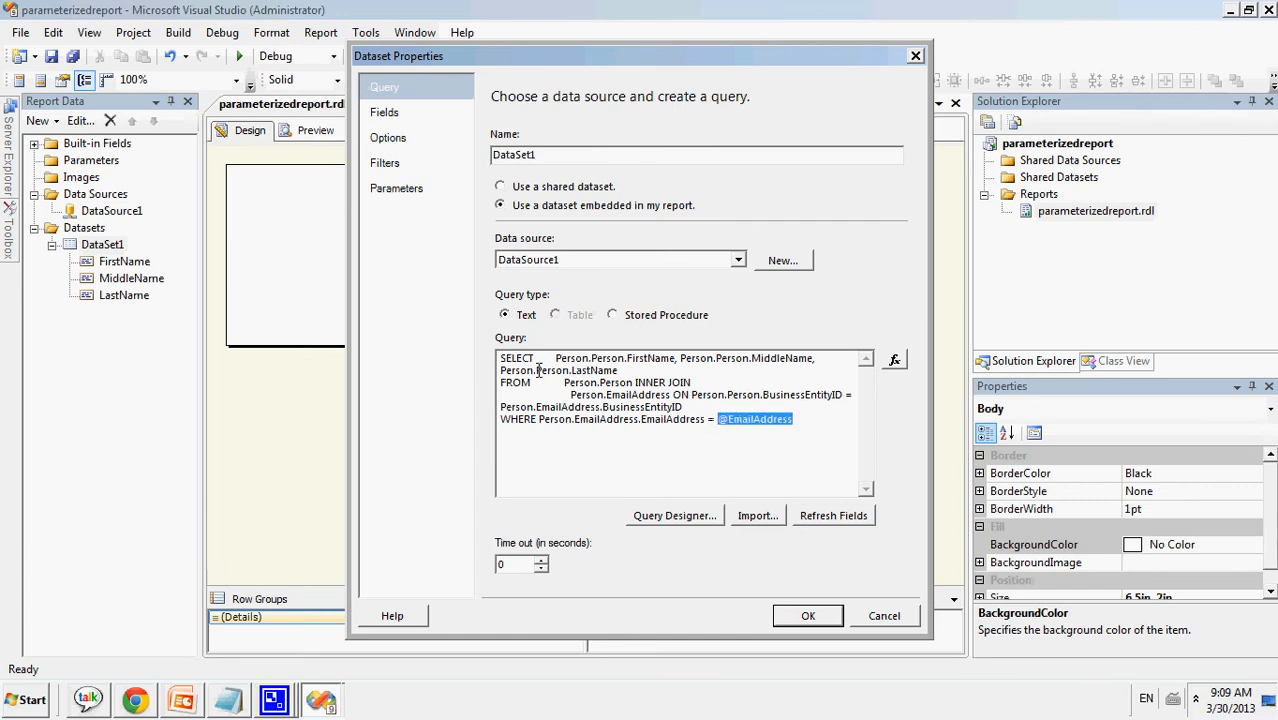
left_click(797, 419)
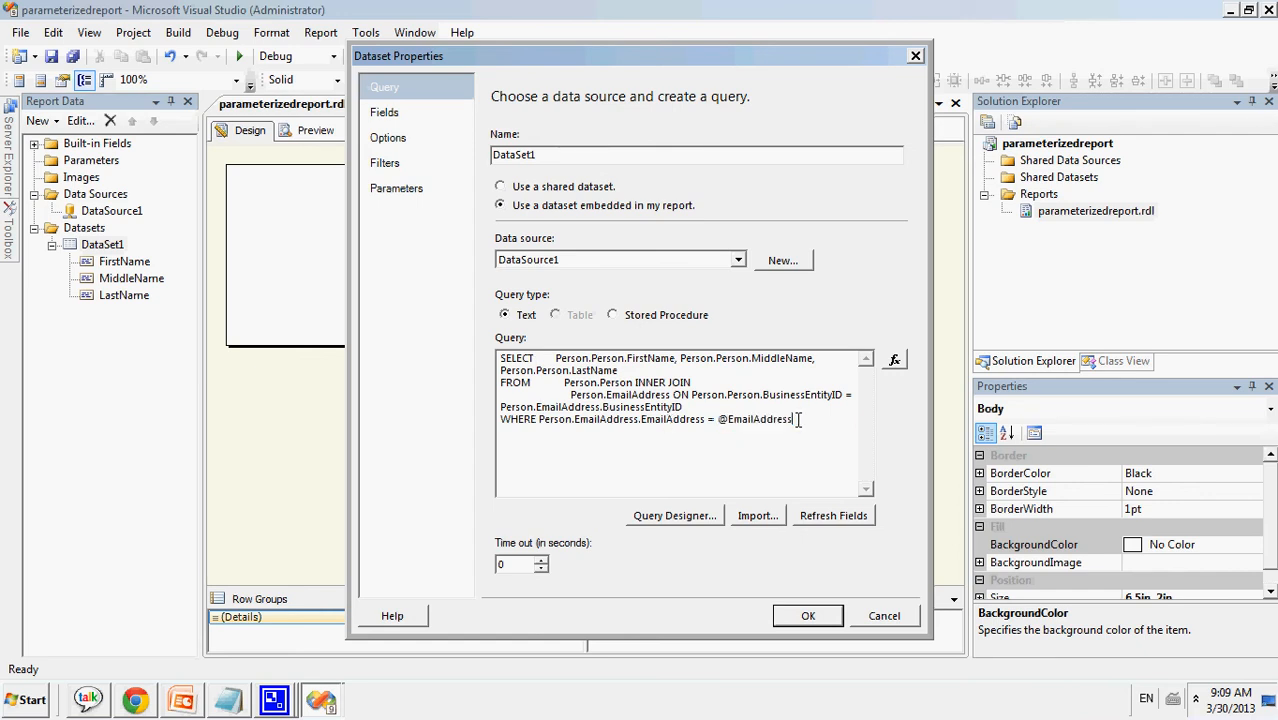
- Accept DataSet1's filtered query and select the EmailAddress parameter in the report data
left_click(806, 617)
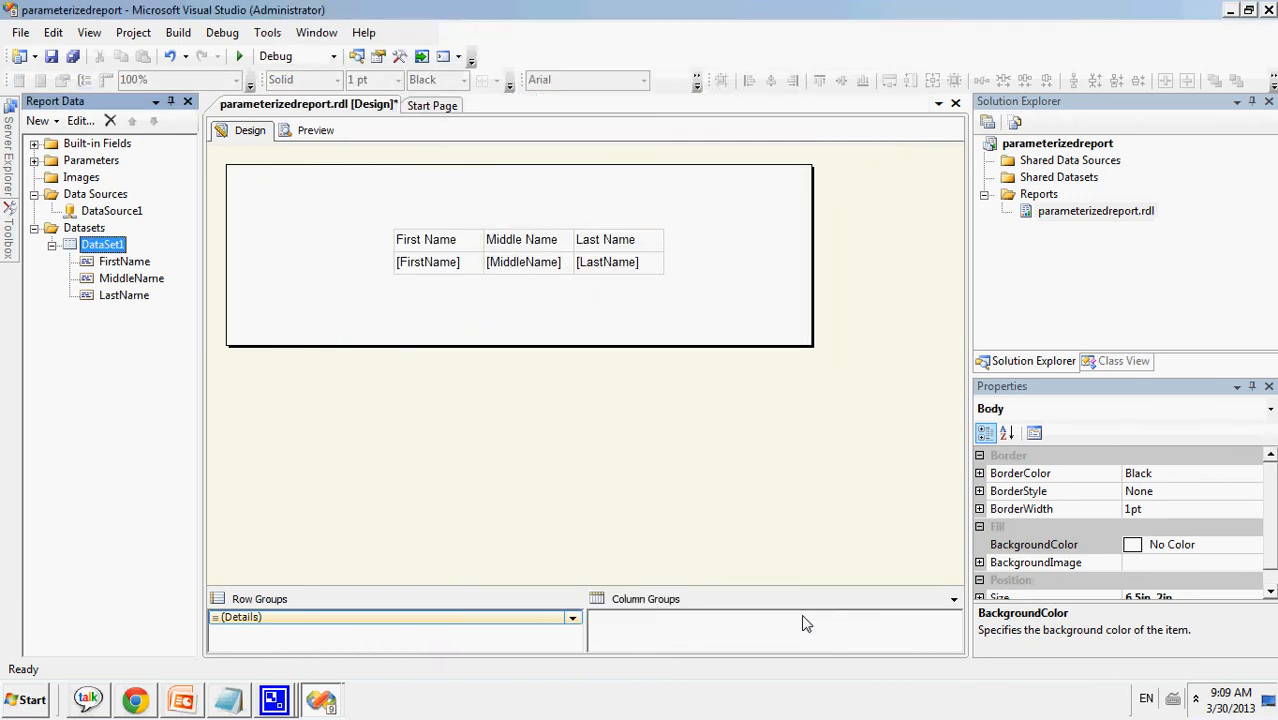
left_click(35, 161)
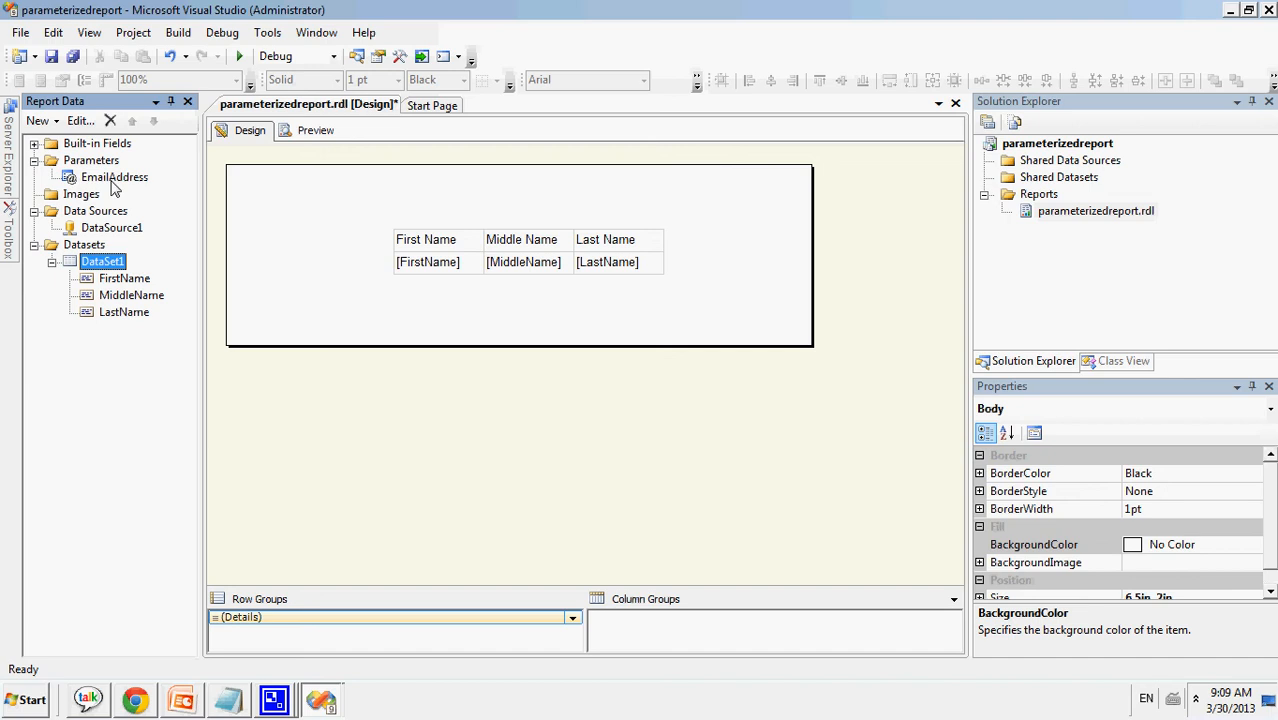
left_click(114, 178)
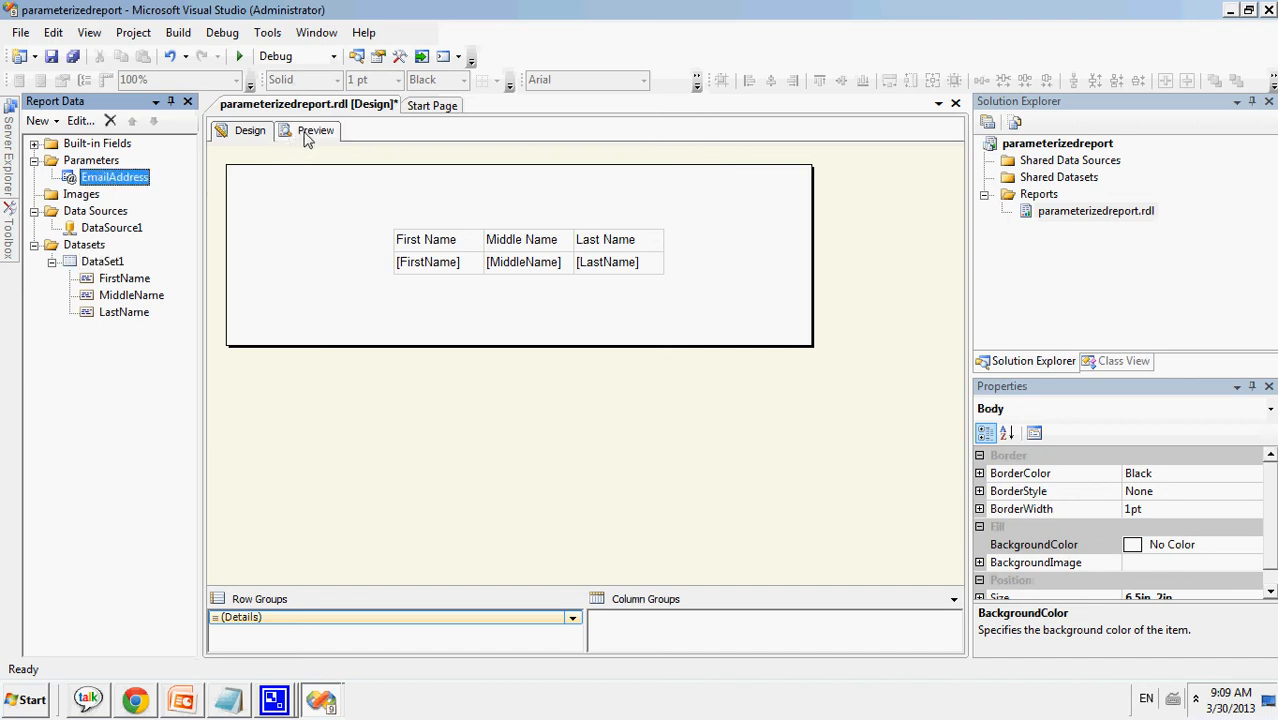
- Preview the report with "a" as the Email Address value, and return to its design
left_click(309, 131)
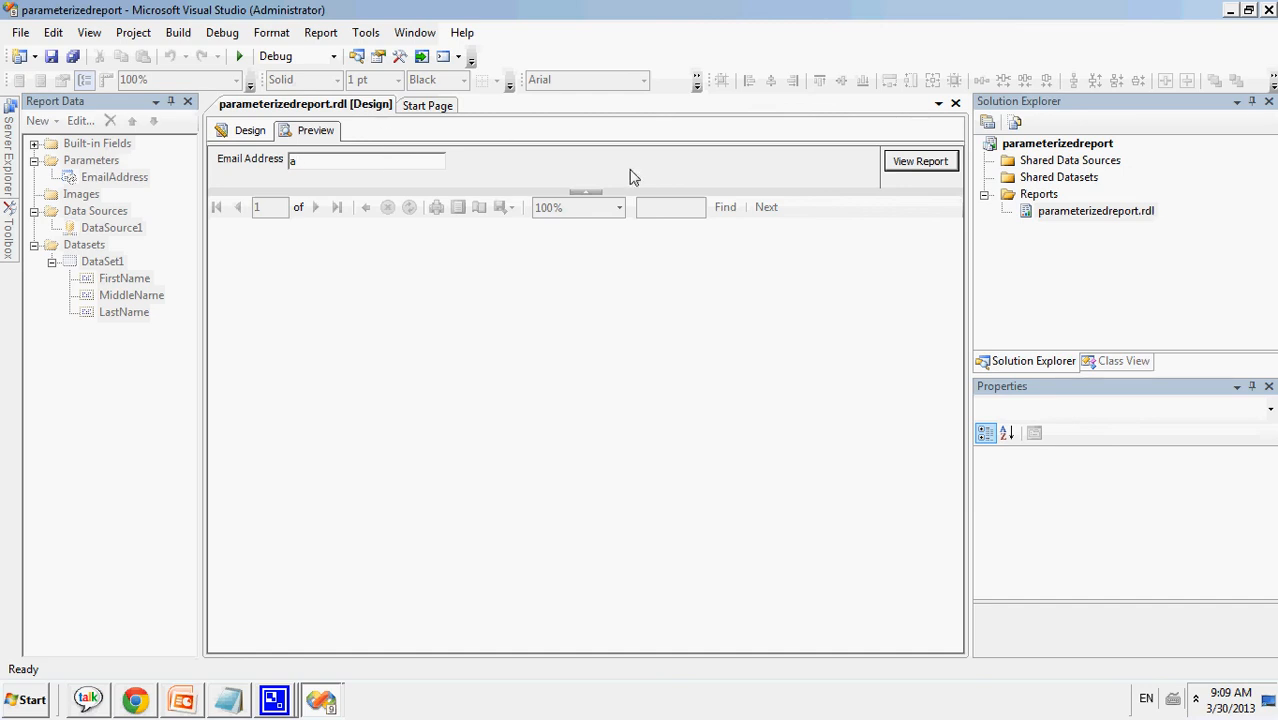
left_click(922, 166)
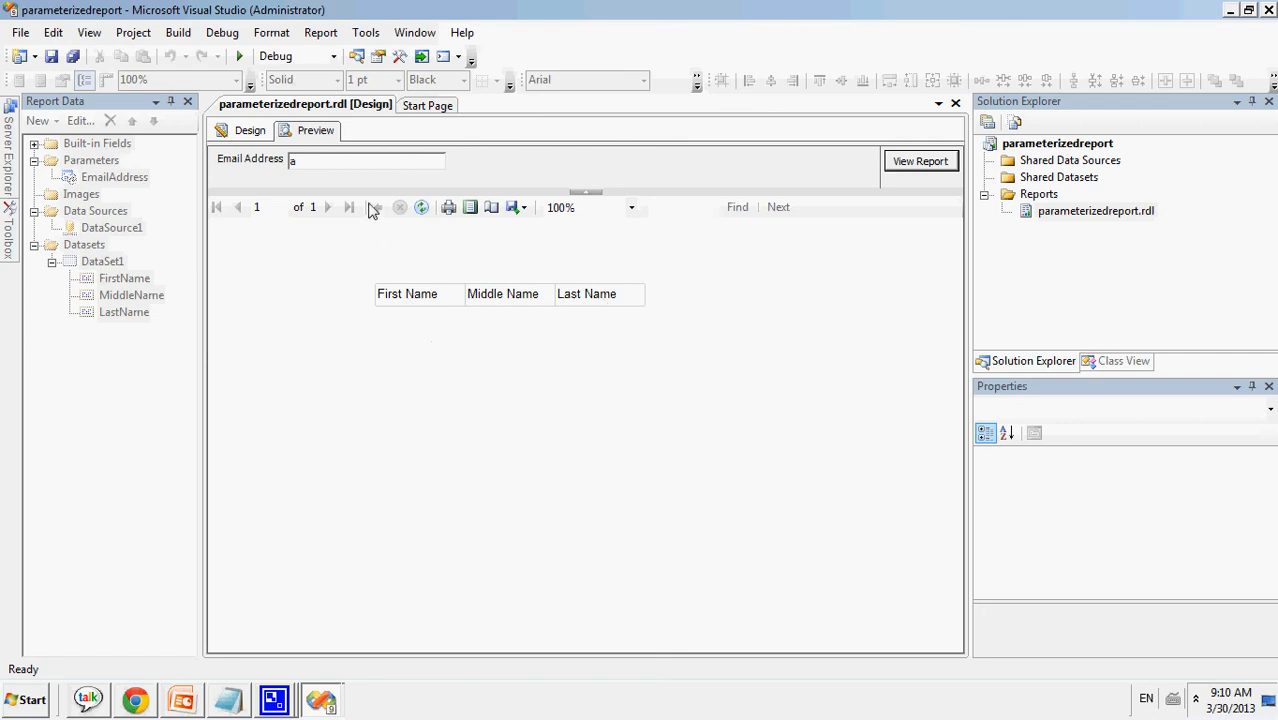
left_click(249, 132)
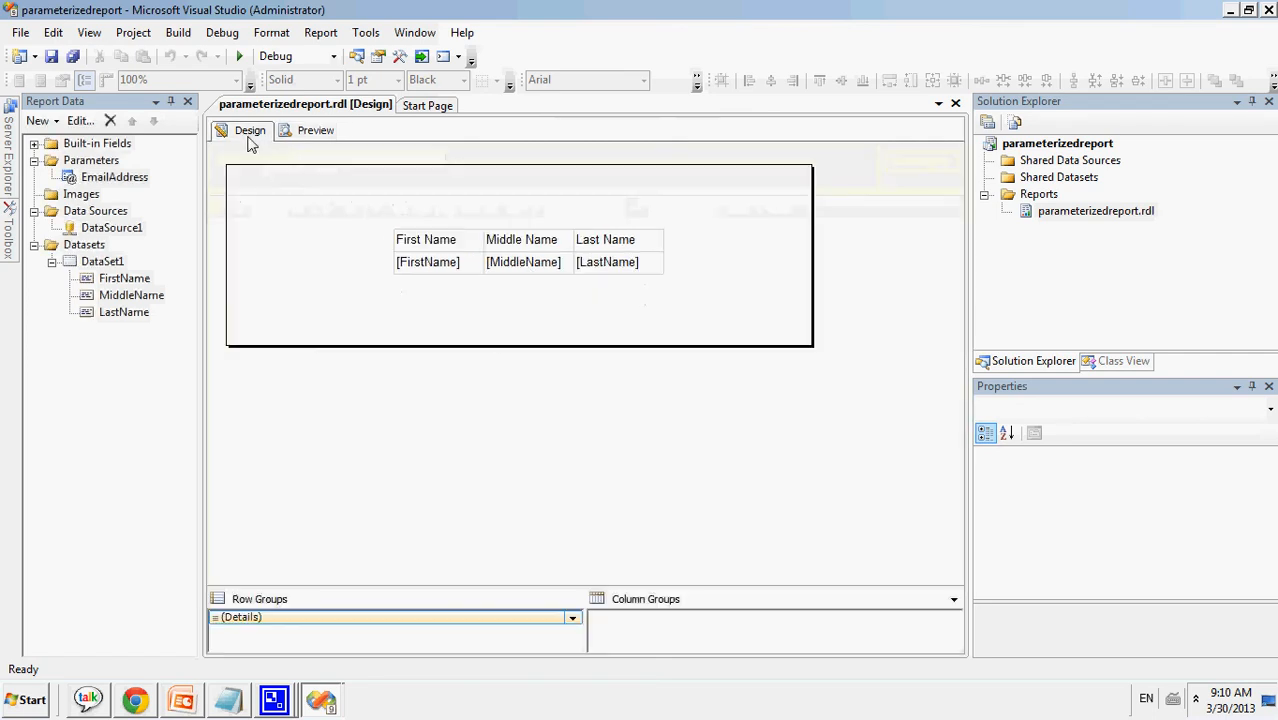
- Add a second dataset embedded in the report, with DataSource1 as its data source
left_click(96, 246)
right_click(104, 251)
left_click(171, 257)
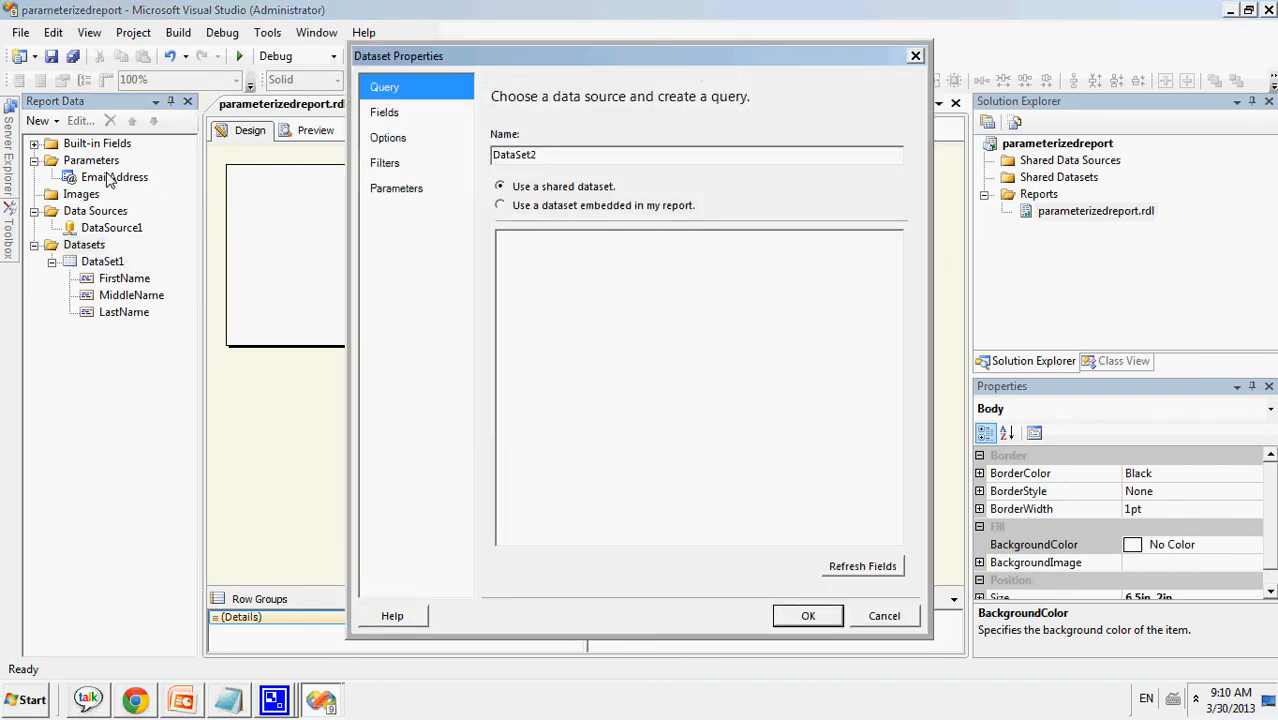
left_click(421, 119)
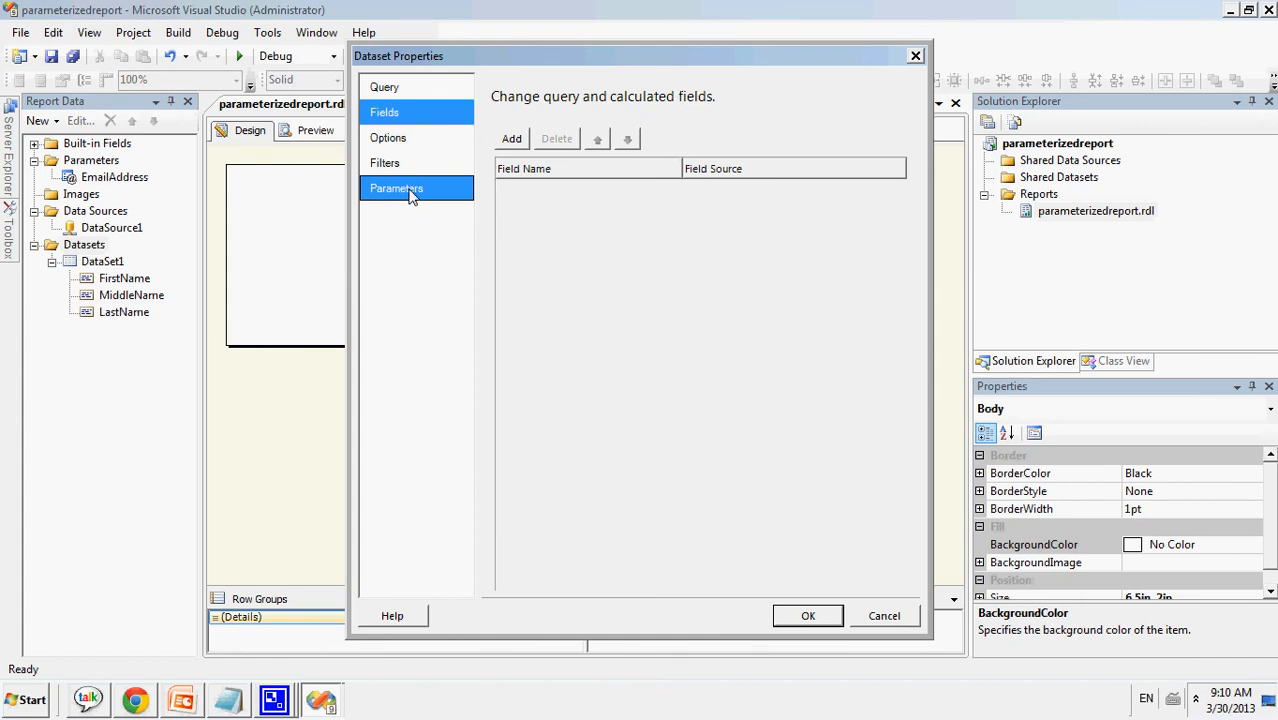
left_click(404, 88)
left_click(561, 207)
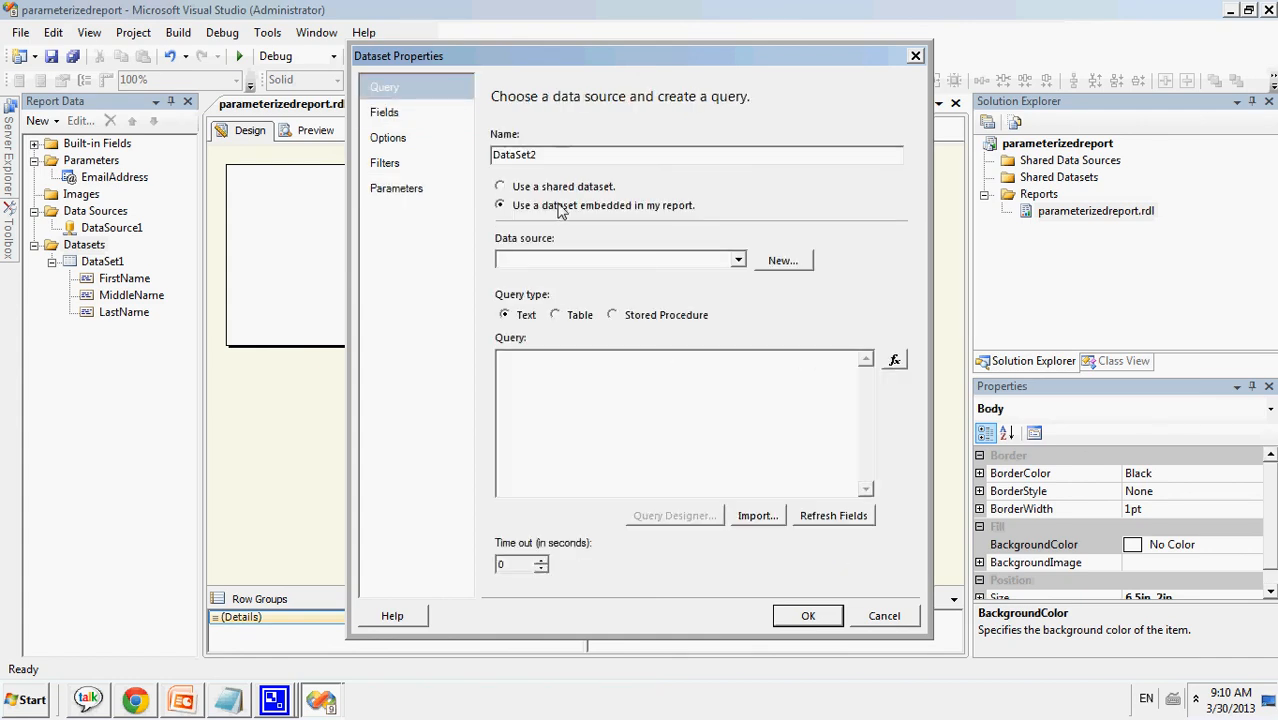
left_click(568, 259)
left_click(573, 277)
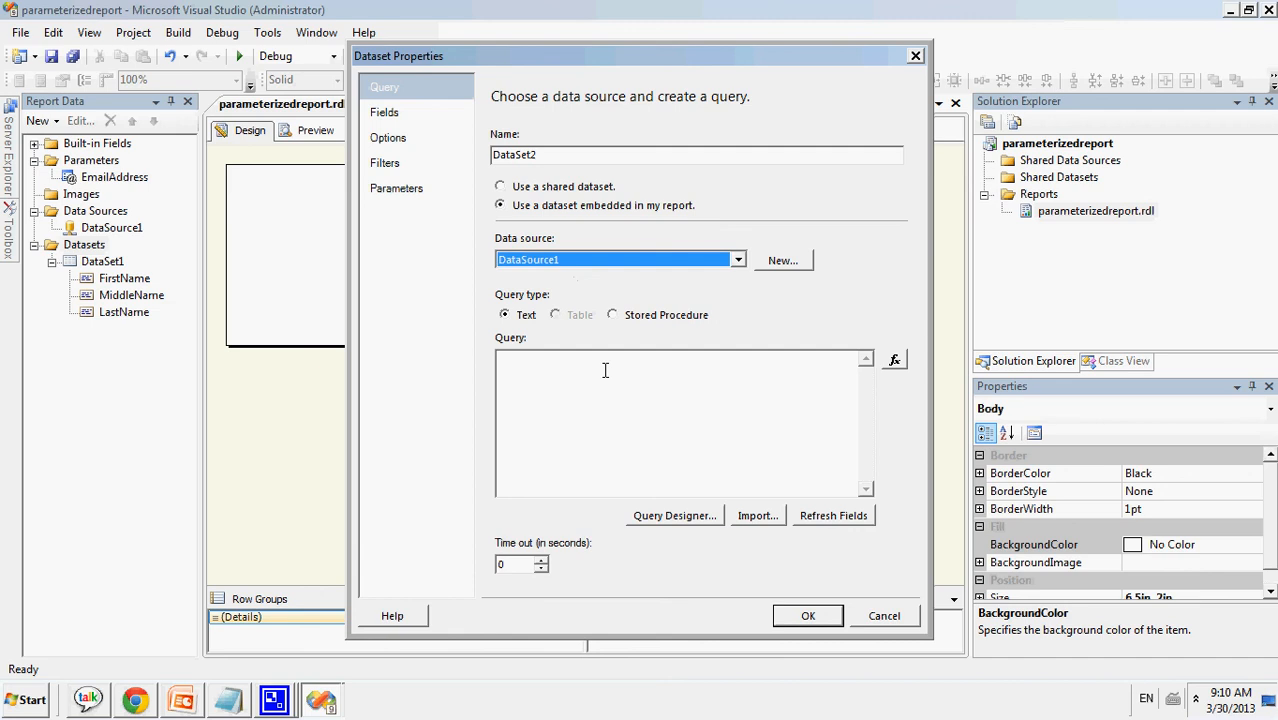
- Build the new dataset's query to select the EmailAddress column from the EmailAddress (Person) table, and accept the dataset
left_click(678, 516)
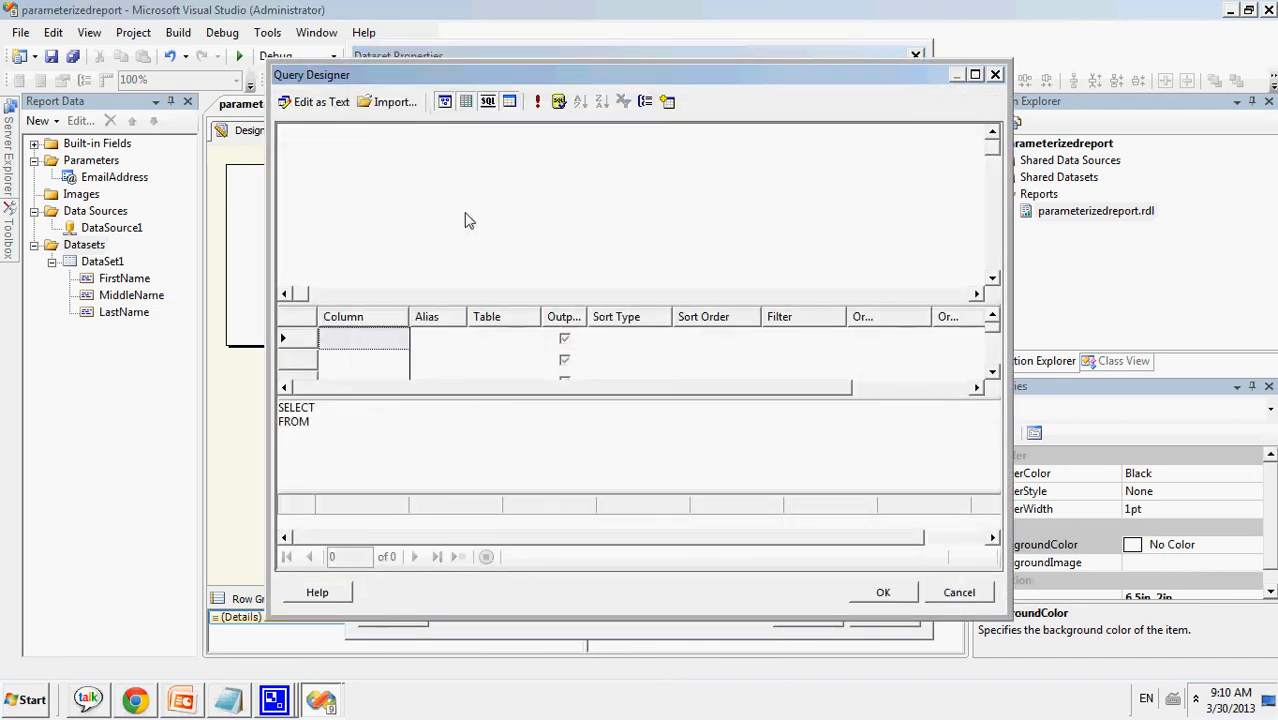
right_click(410, 172)
left_click(452, 267)
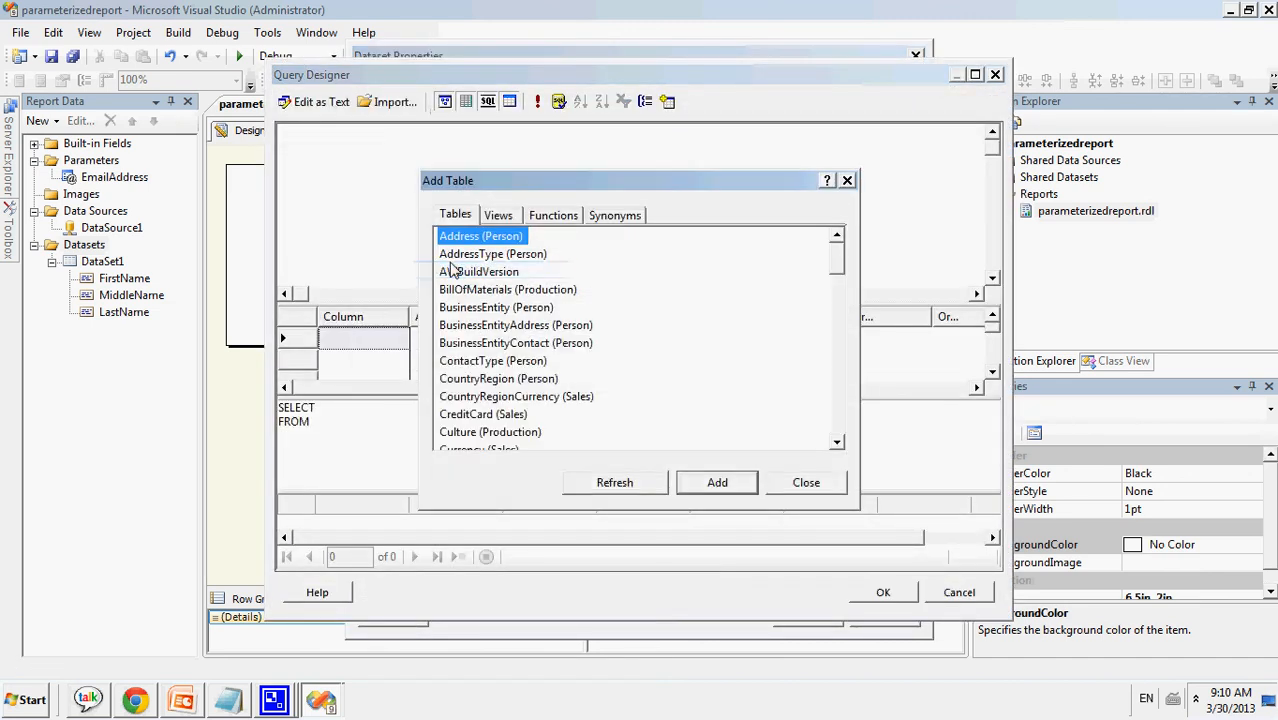
left_click(500, 333)
key("e")
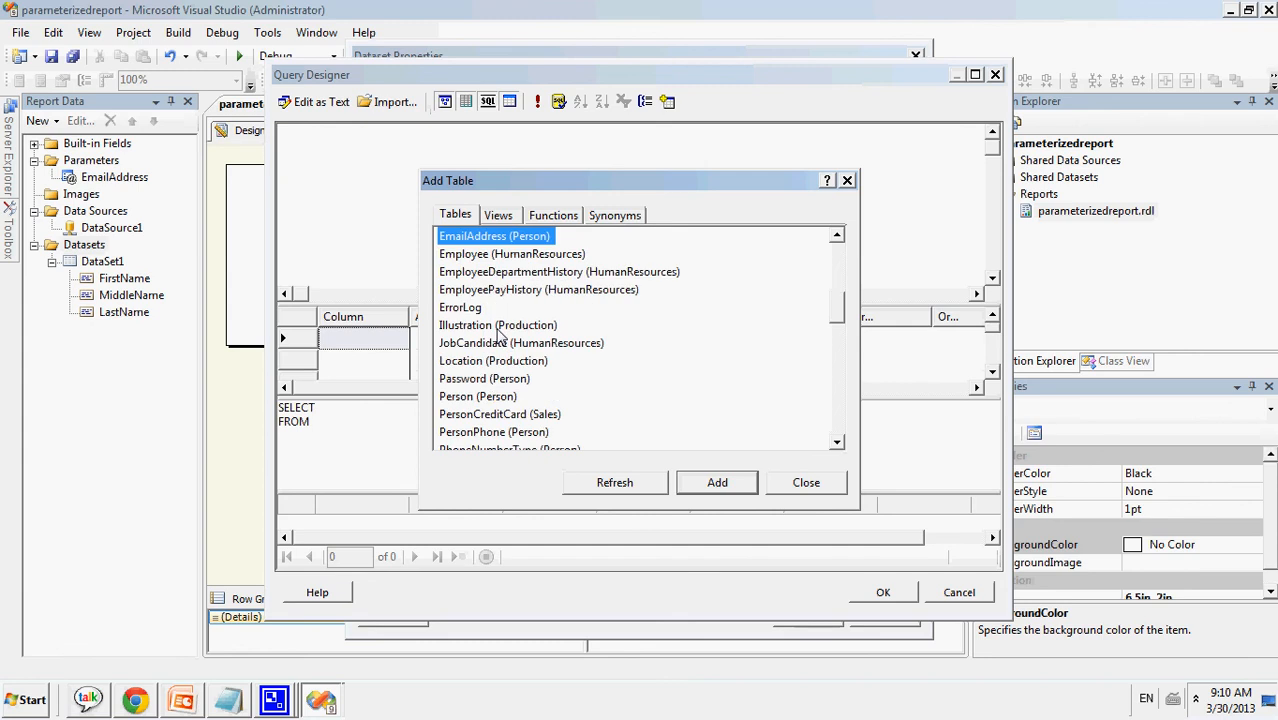
left_click(717, 484)
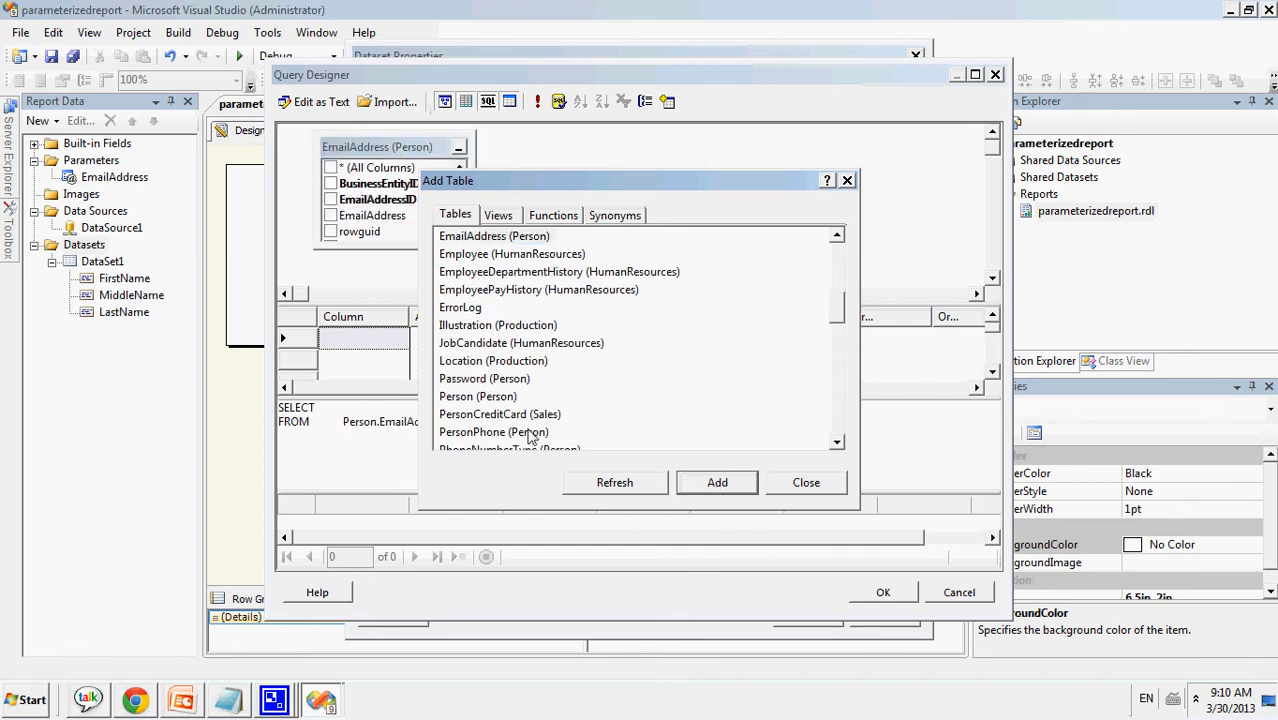
left_click(775, 478)
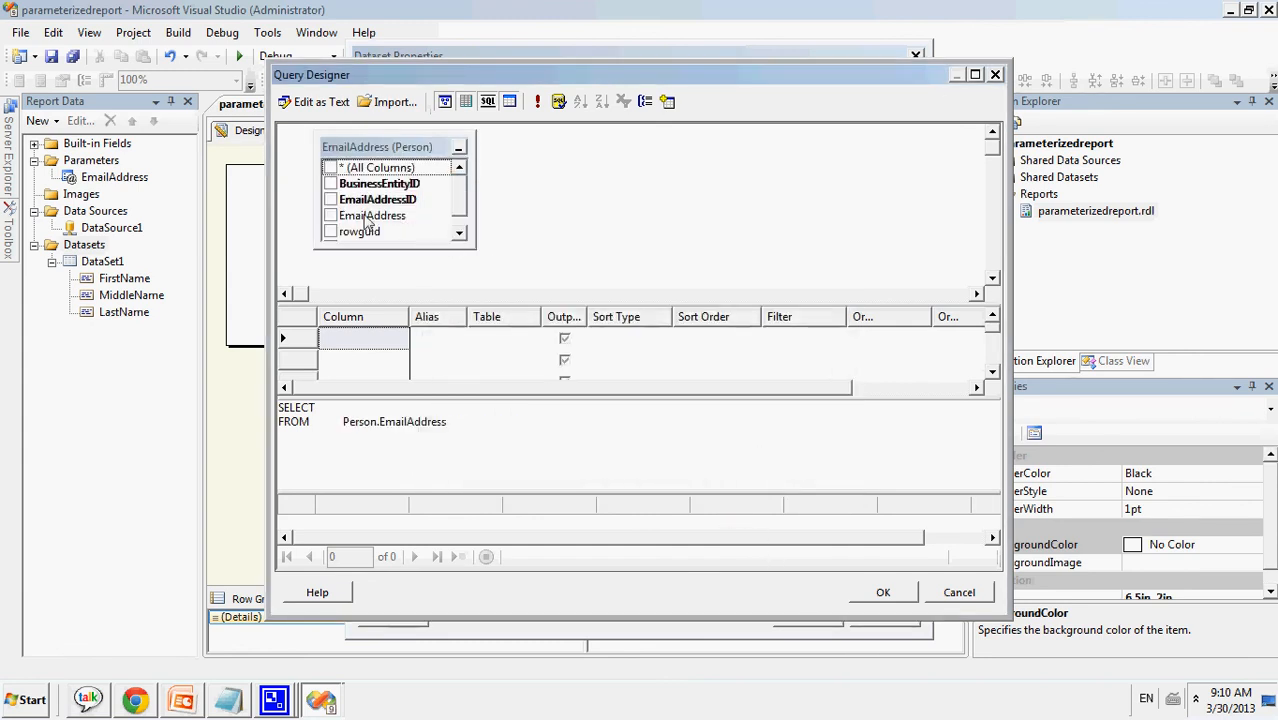
left_click(330, 216)
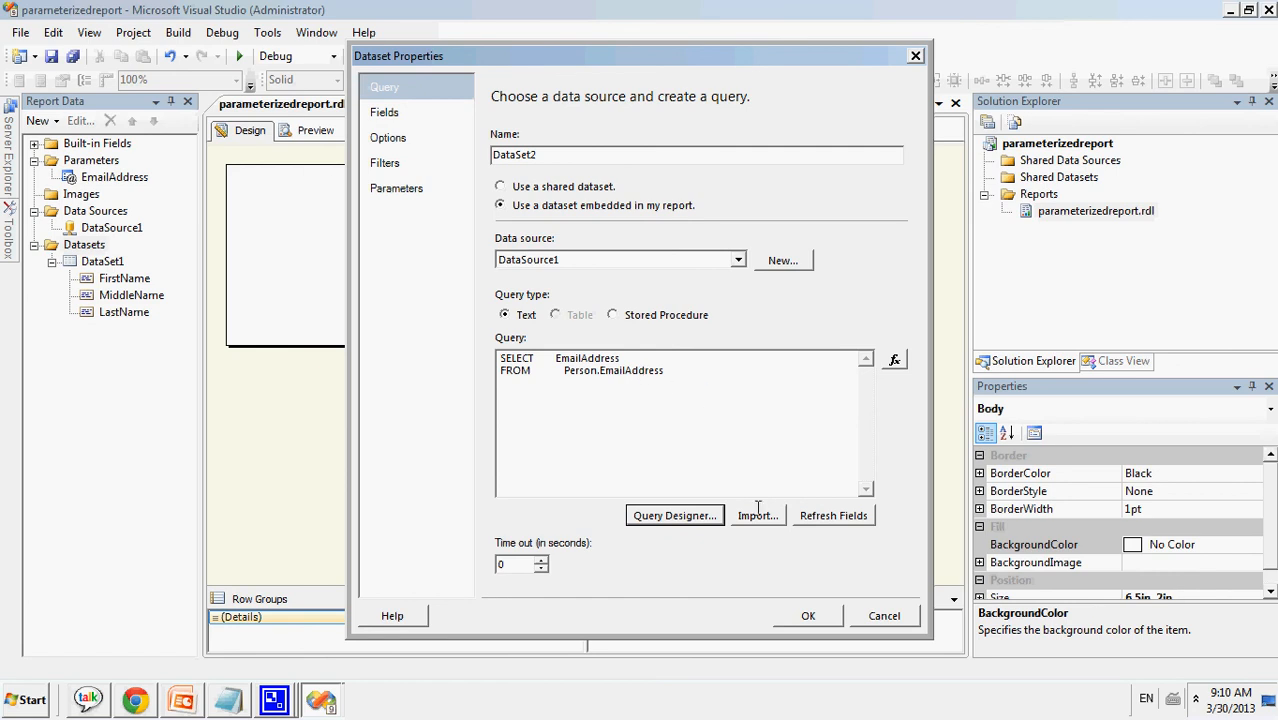
left_click(808, 615)
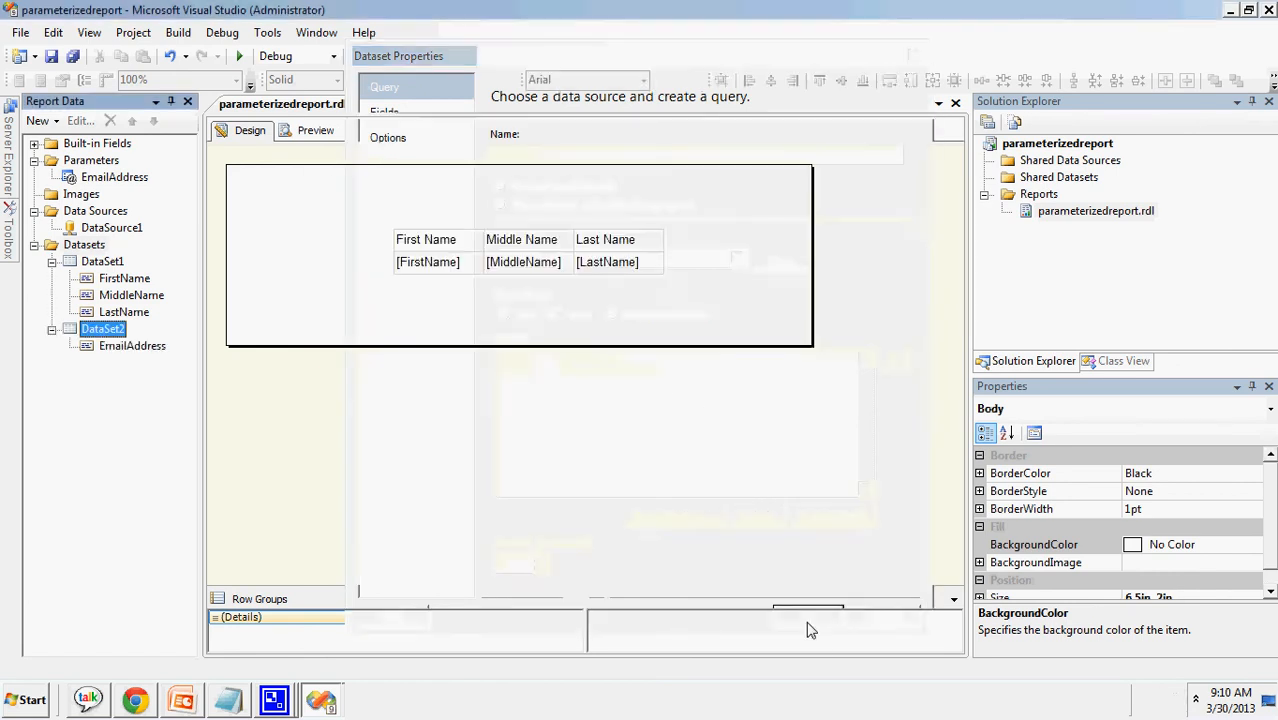
left_click(118, 346)
left_click(112, 346)
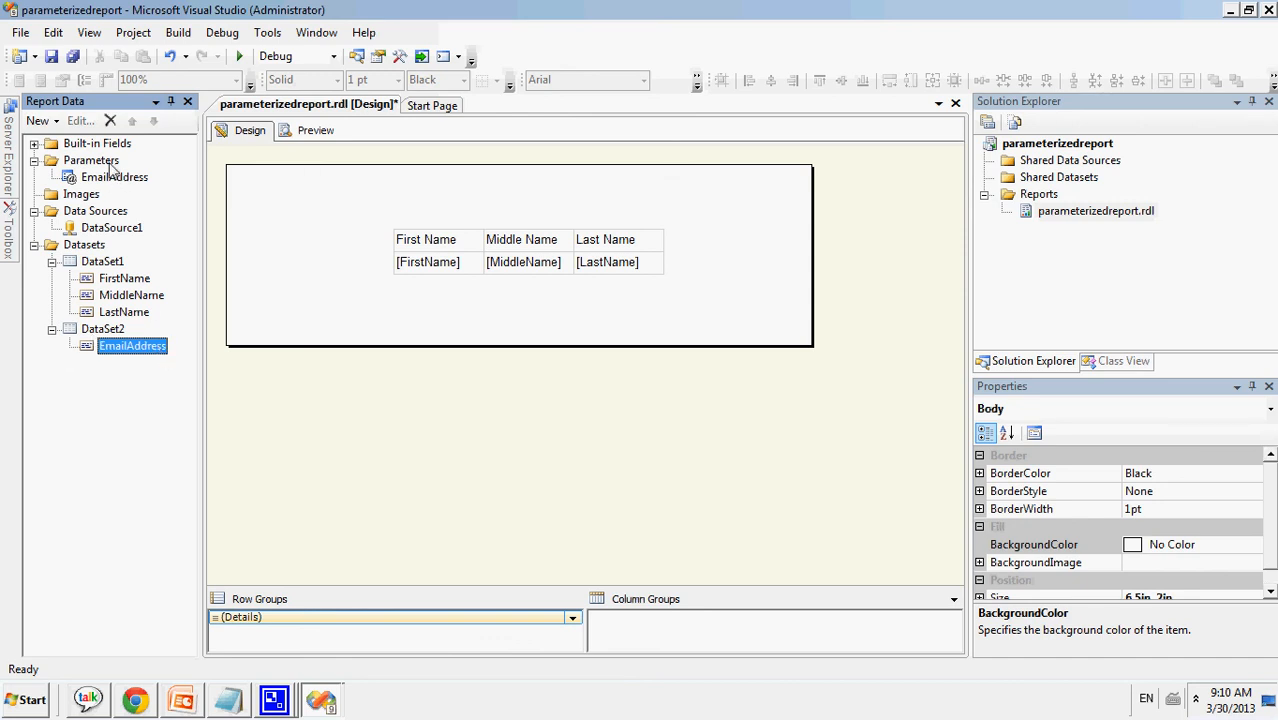
- Make the EmailAddress parameter get its available values from DataSet2, with EmailAddress as both value field and label field
right_click(140, 182)
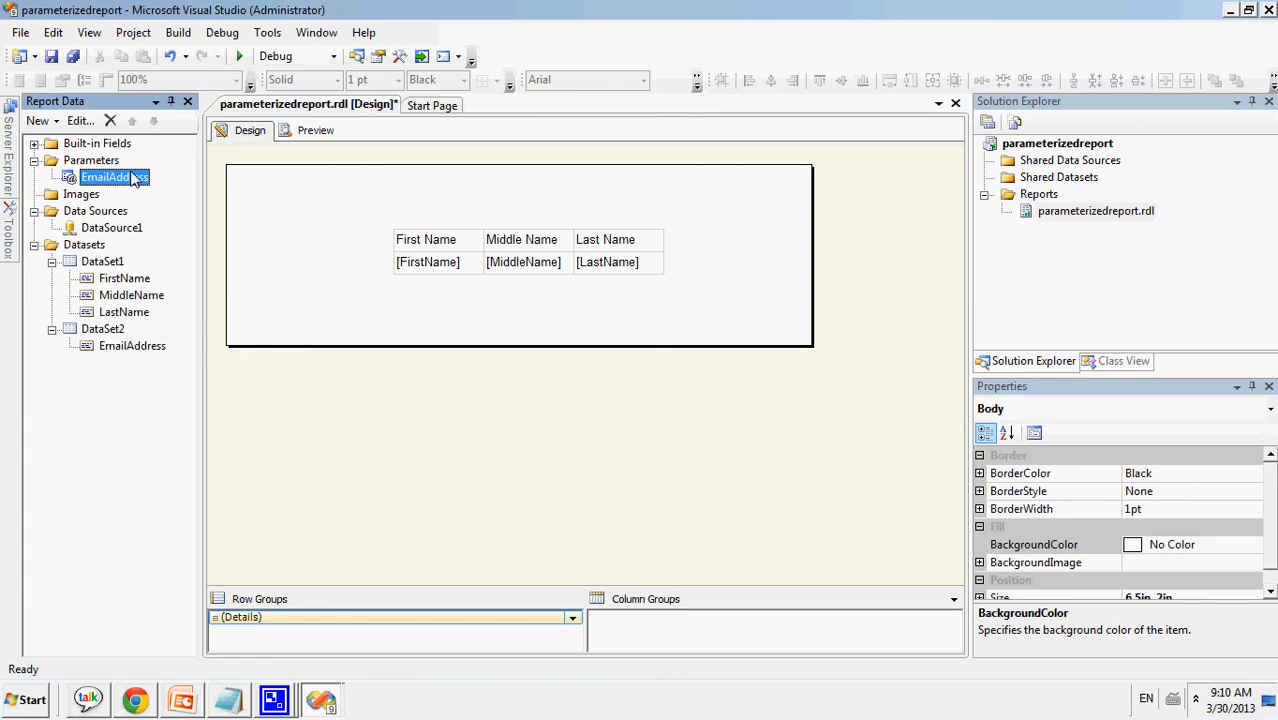
left_click(172, 210)
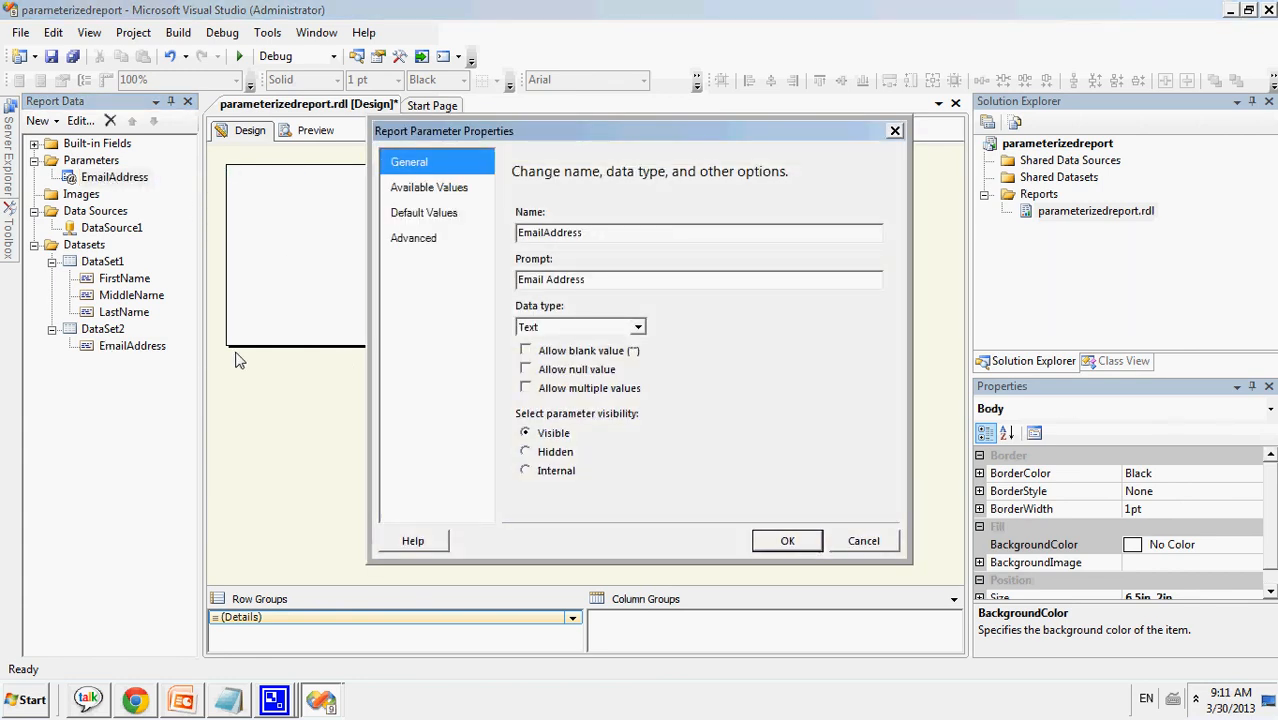
left_click(447, 189)
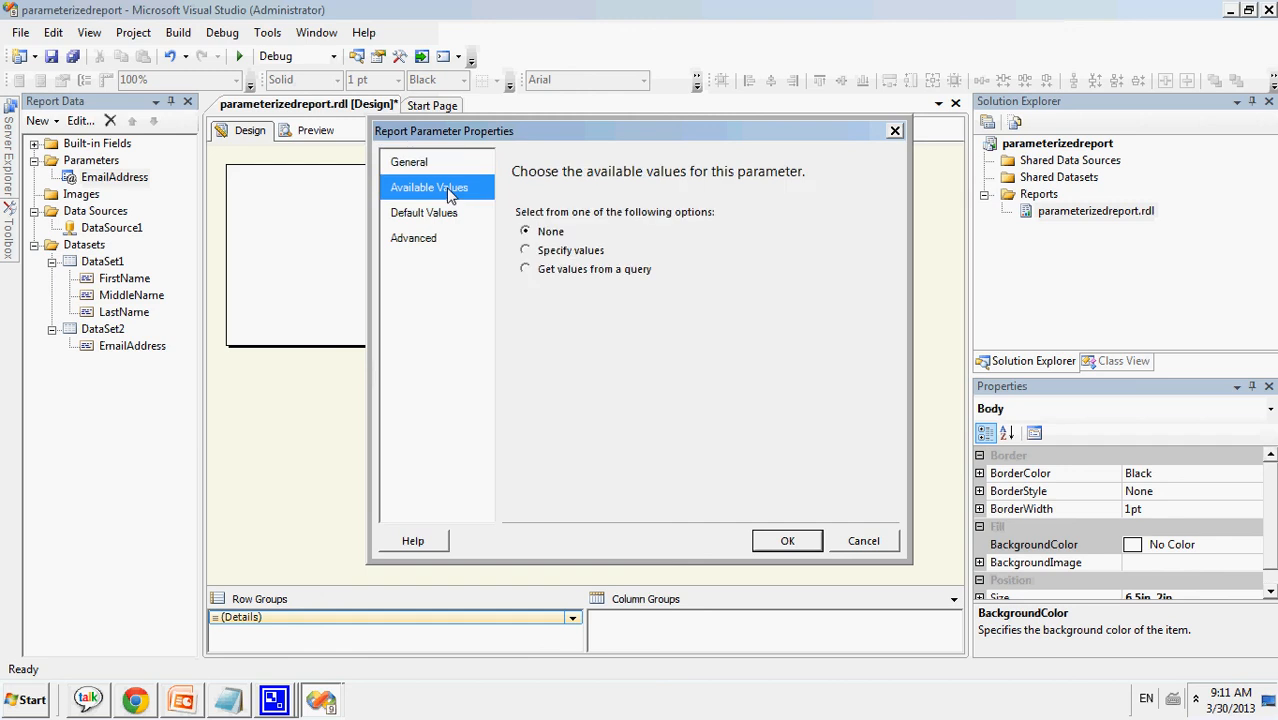
left_click(534, 272)
left_click(570, 330)
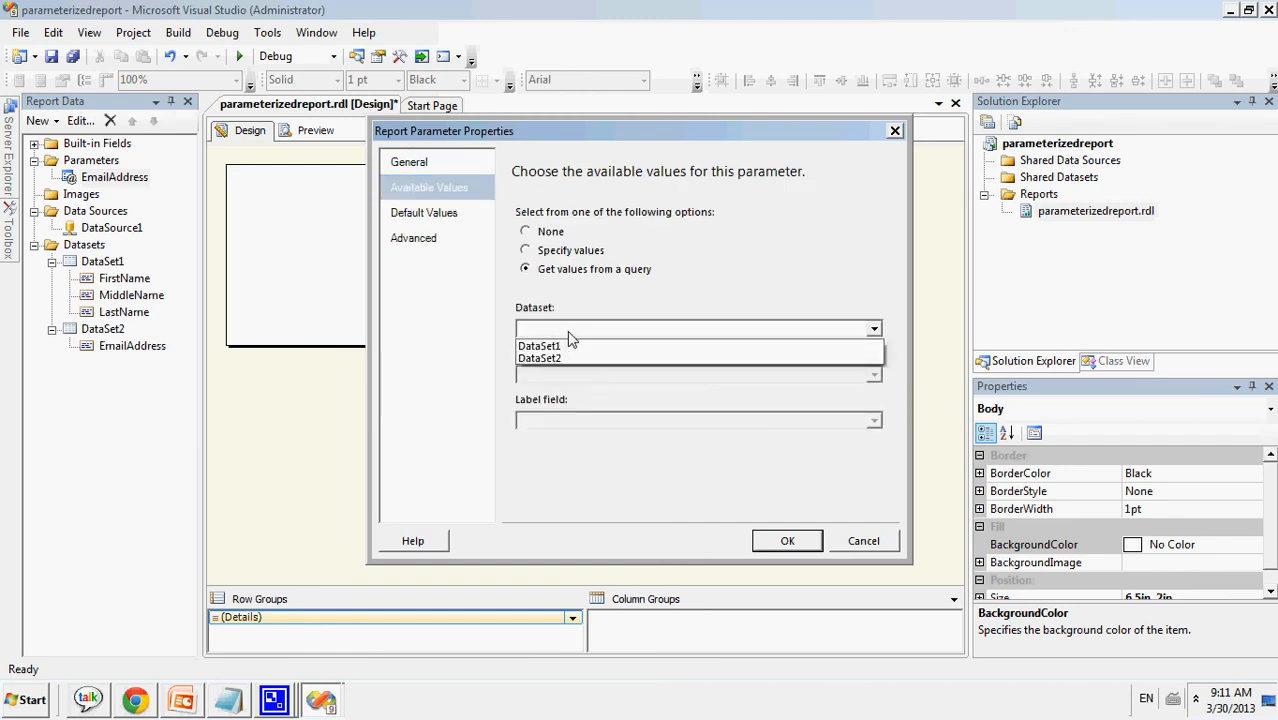
left_click(578, 360)
left_click(580, 376)
left_click(582, 394)
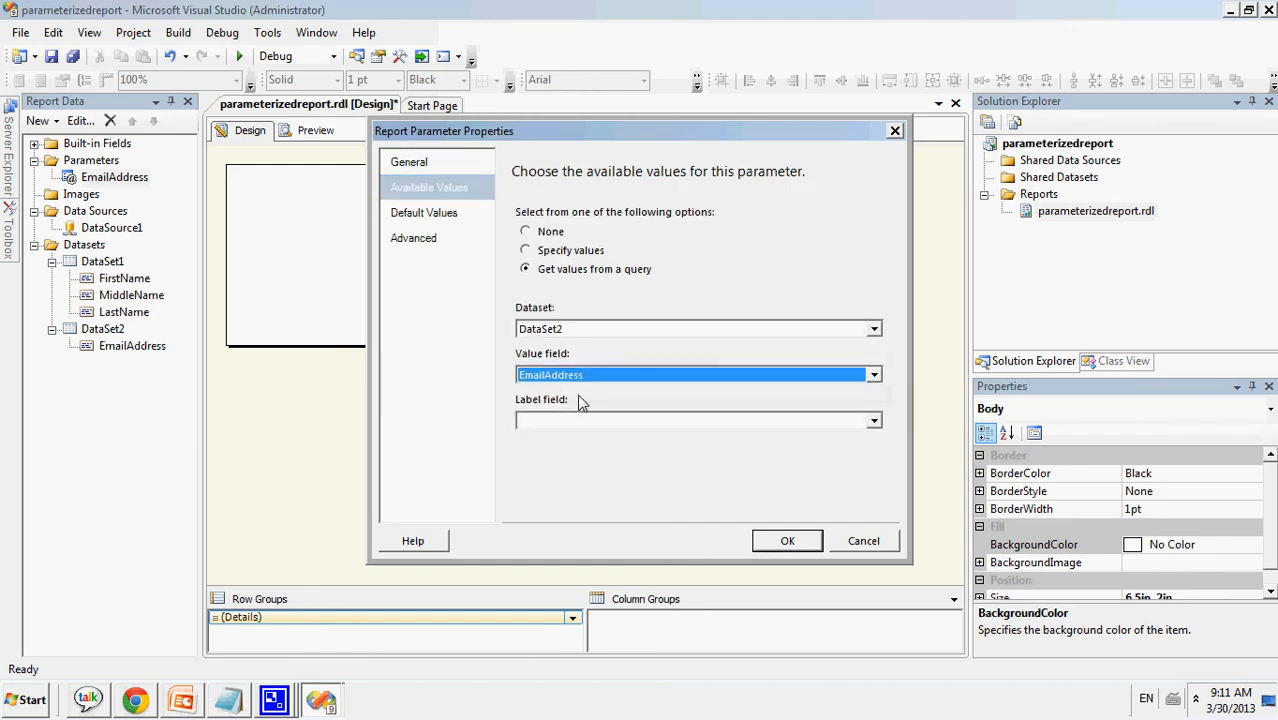
left_click(585, 422)
left_click(580, 436)
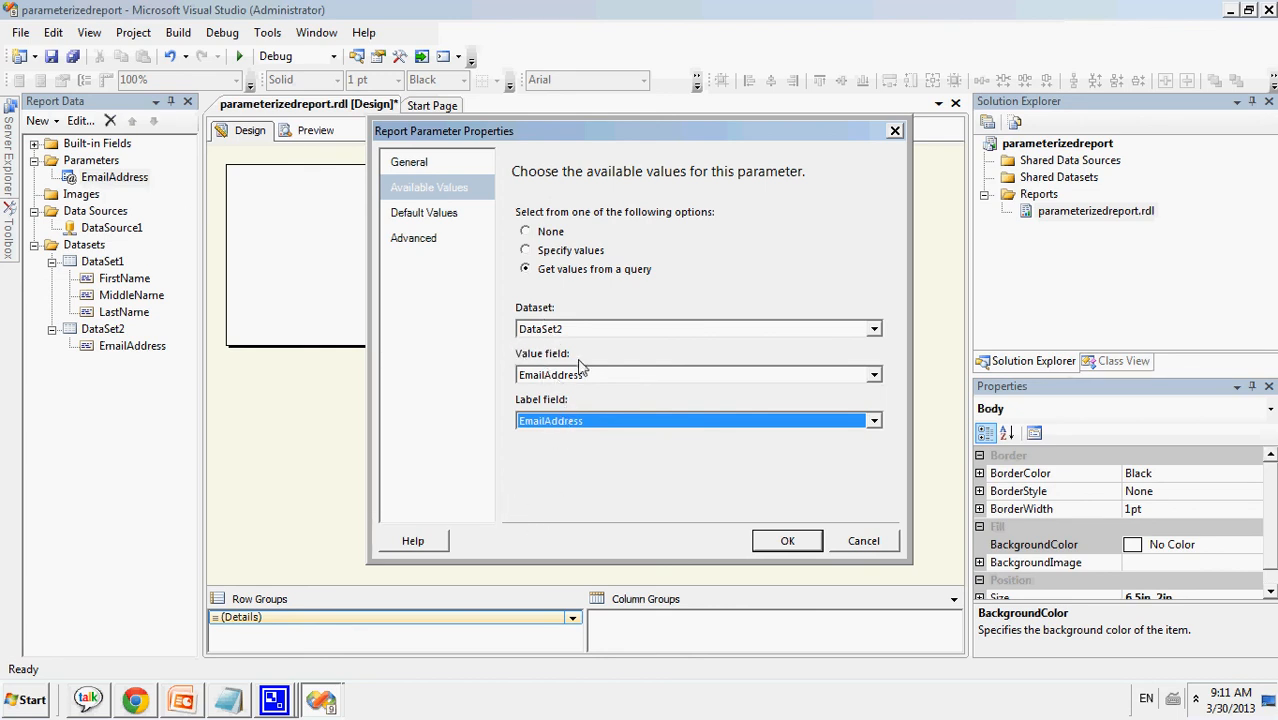
left_click(787, 541)
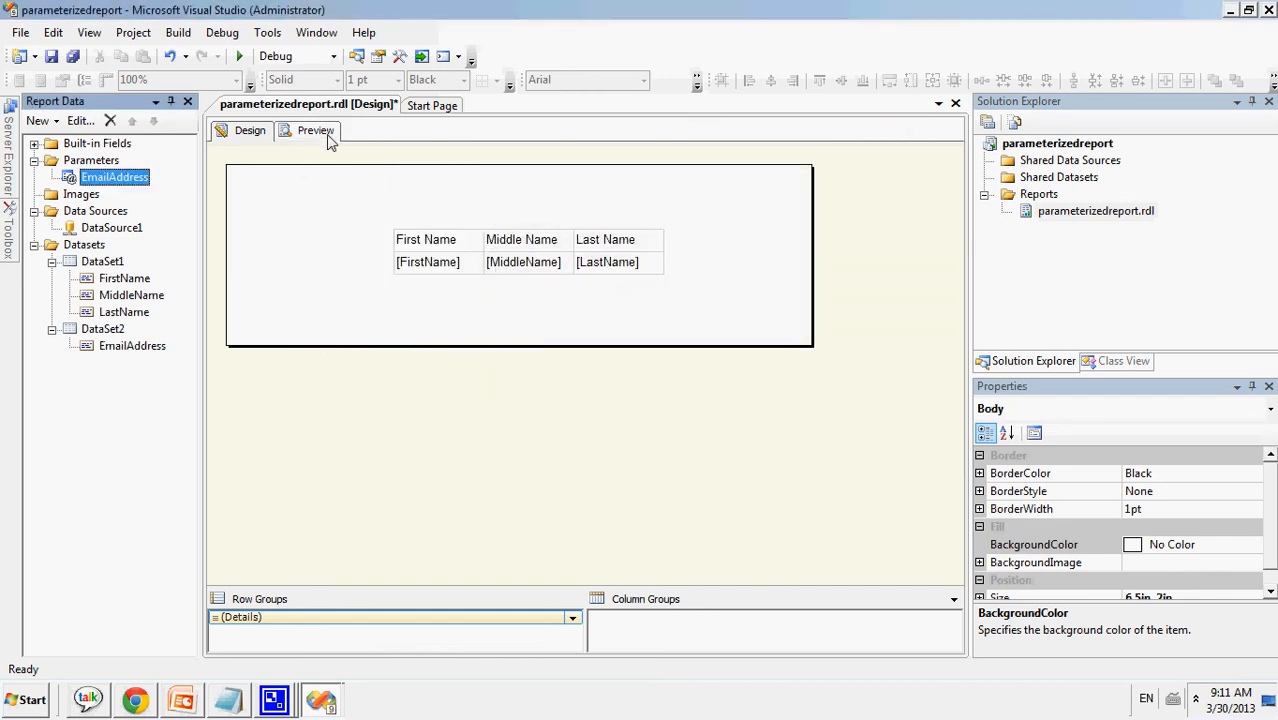
- Preview the report for an e-mail address chosen from the Email Address parameter's list
left_click(315, 131)
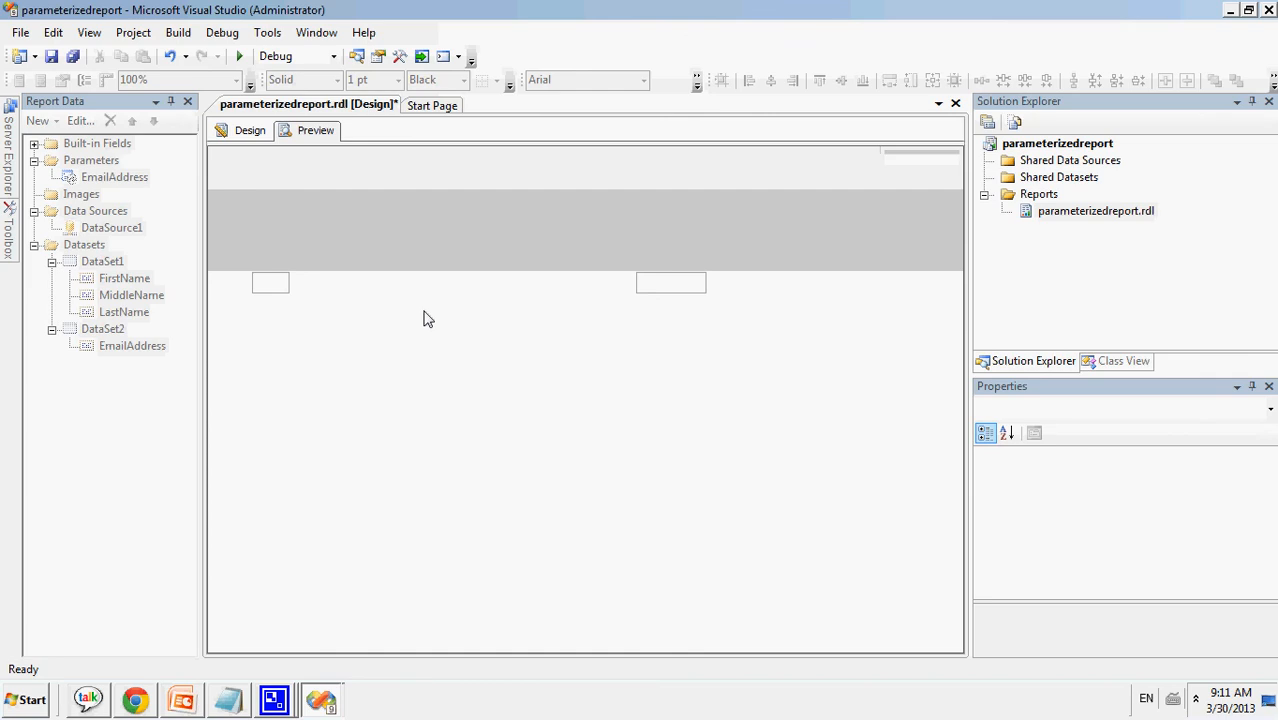
left_click(395, 164)
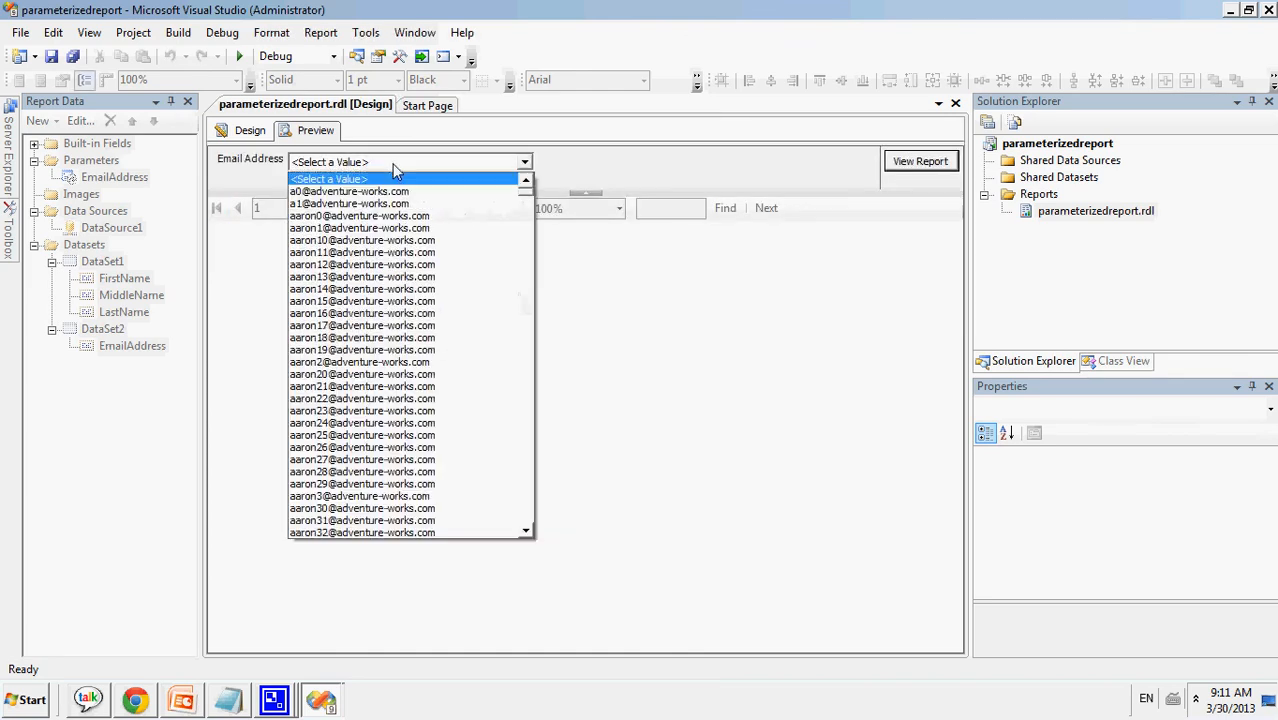
left_click(397, 340)
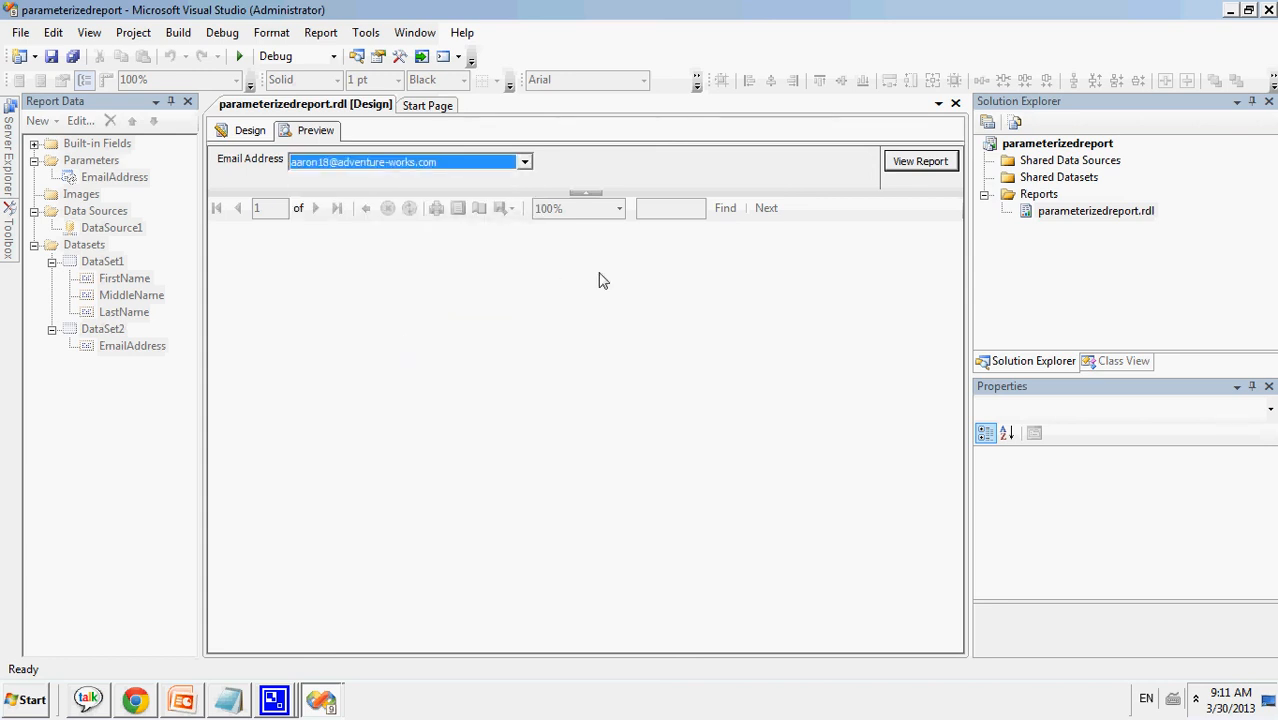
left_click(917, 163)
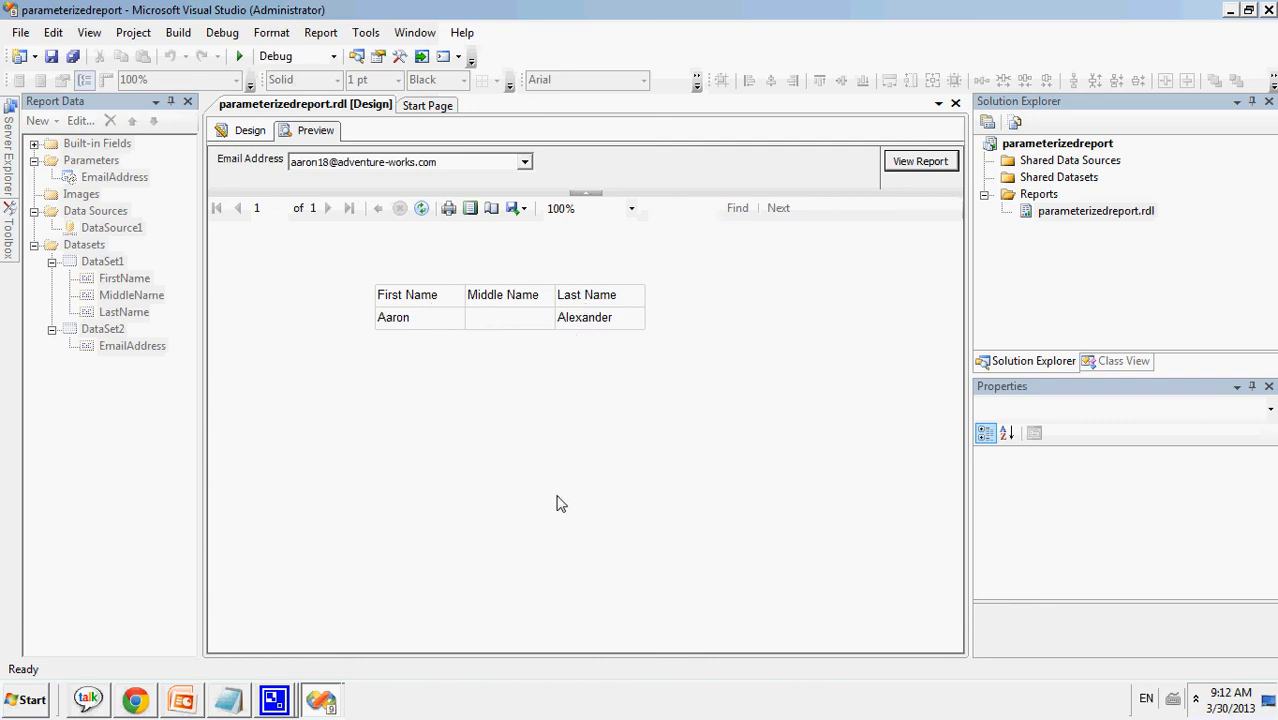
left_click(276, 702)
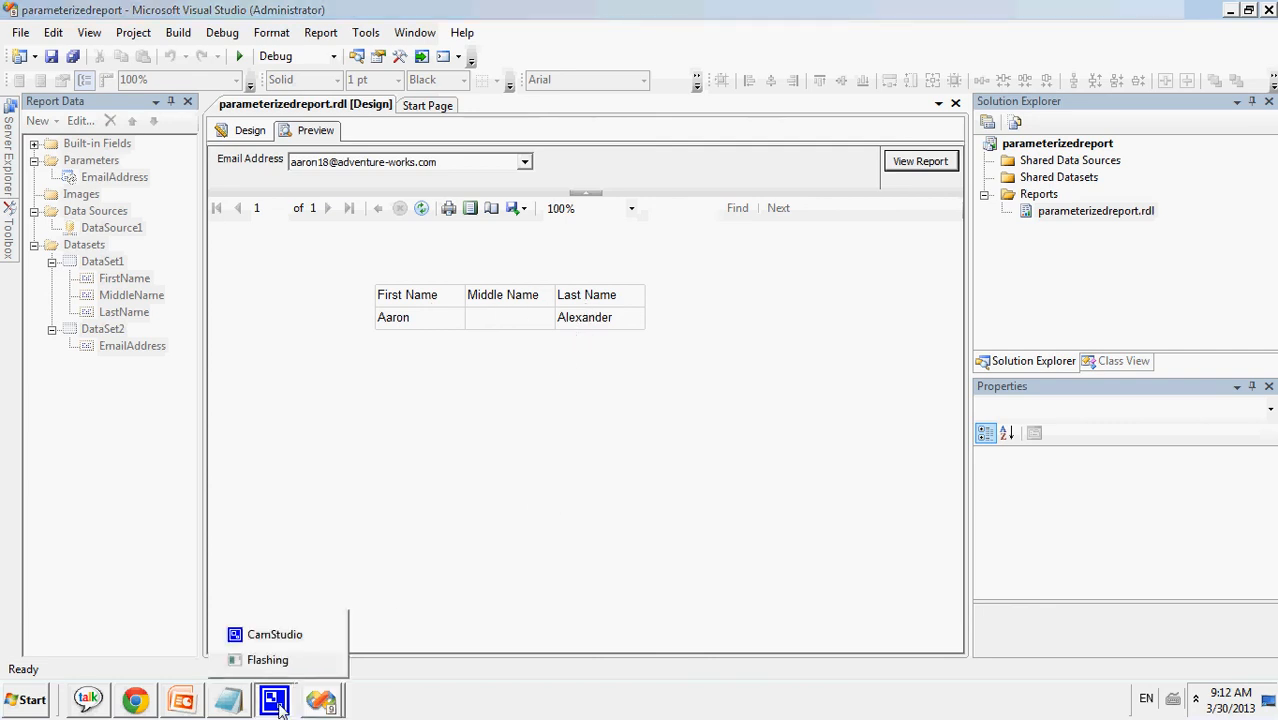